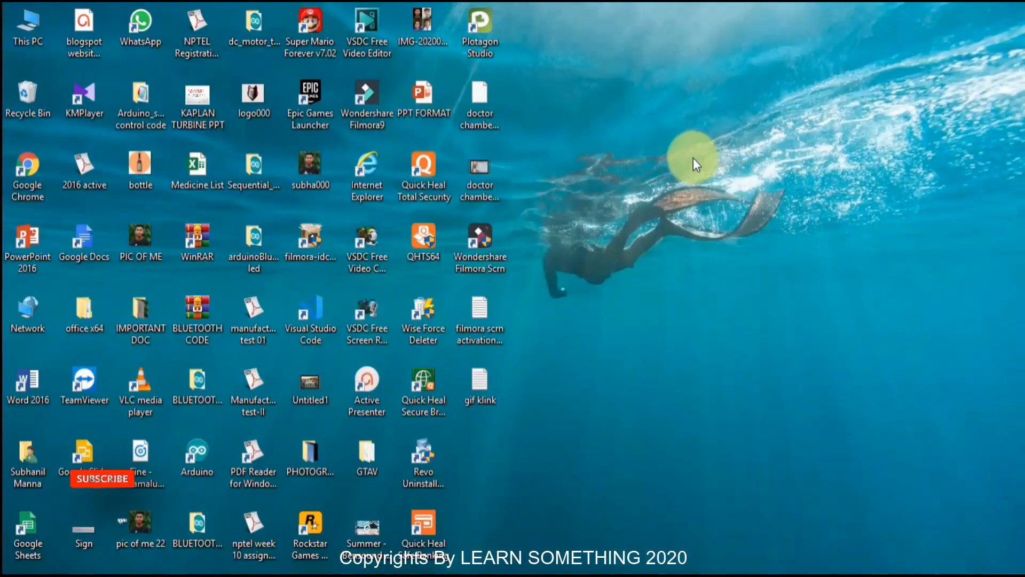
# Step: Open Google Chrome and search Google for "plotagon studio download"
pyautogui.doubleClick(33, 162)
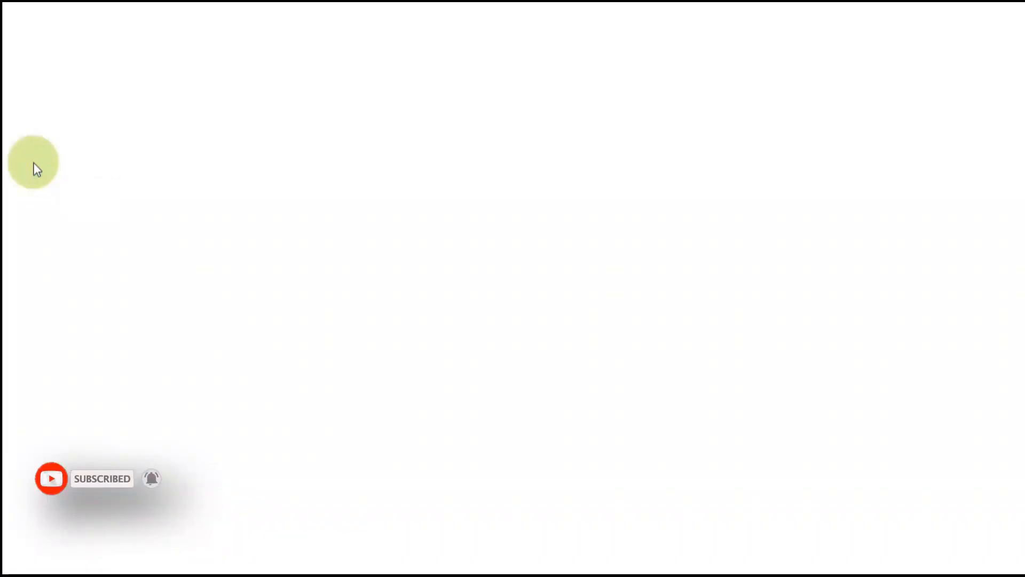
pyautogui.click(407, 332)
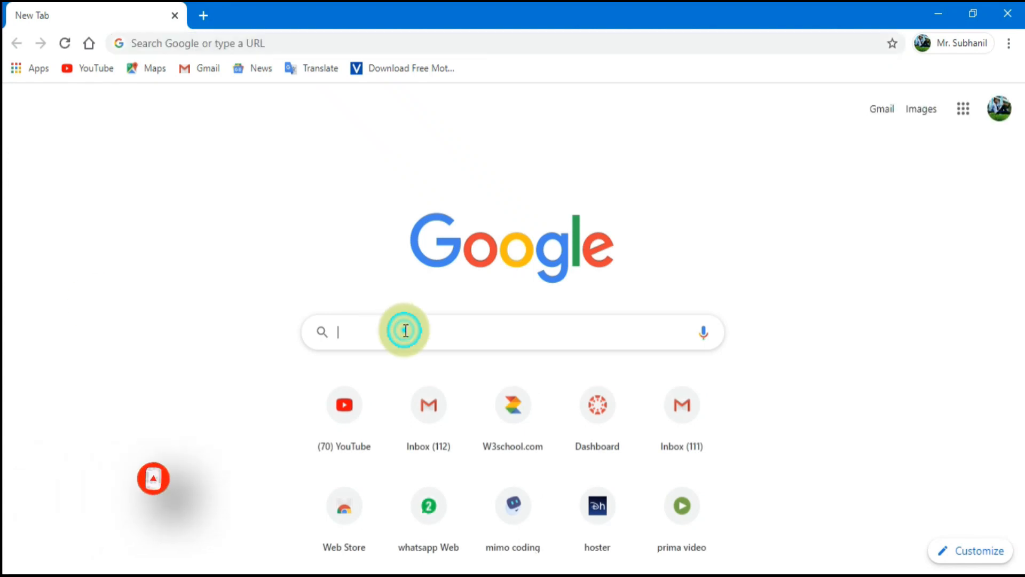
pyautogui.write('plotagon')
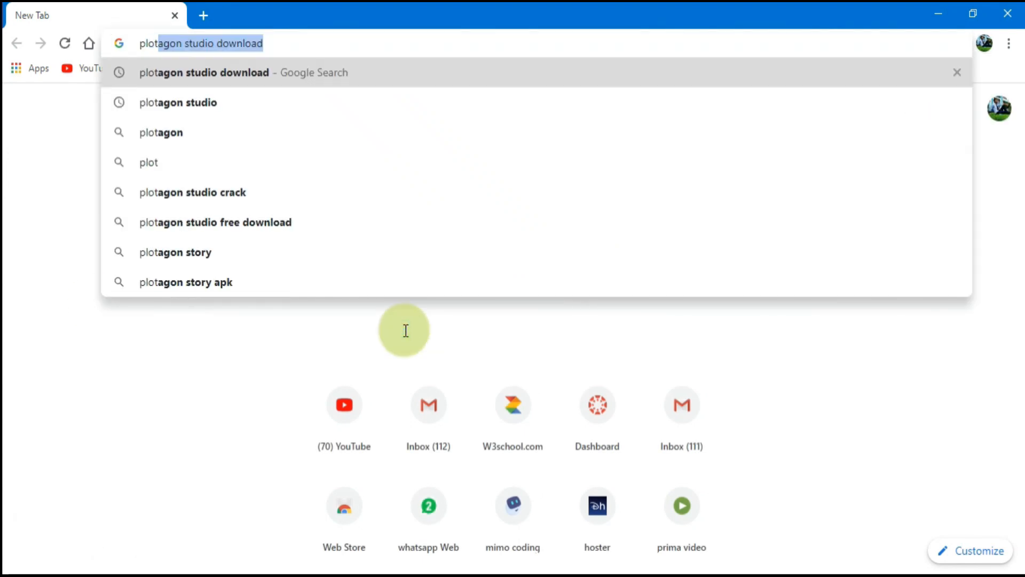
pyautogui.write(' st')
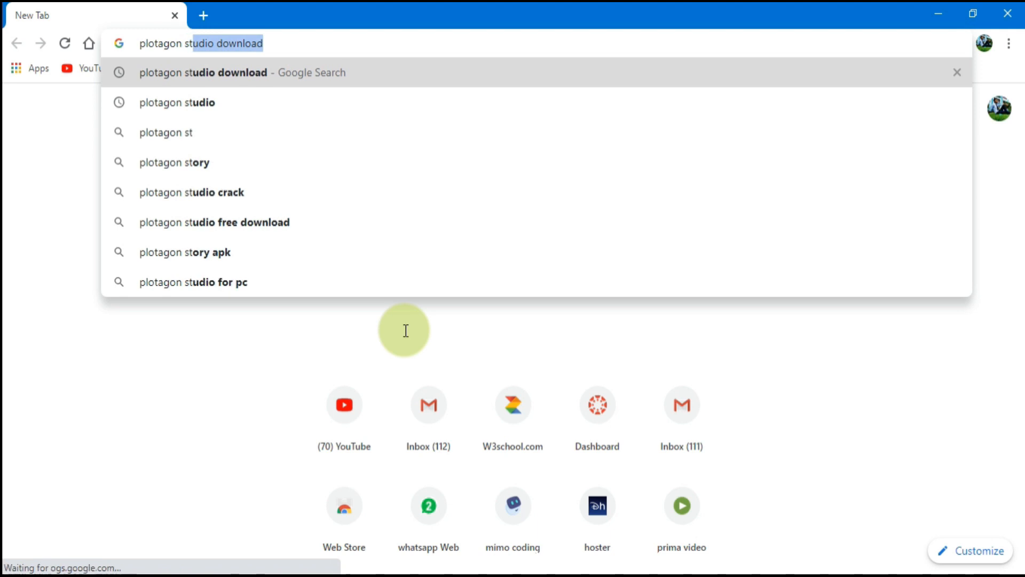
pyautogui.write('udio download')
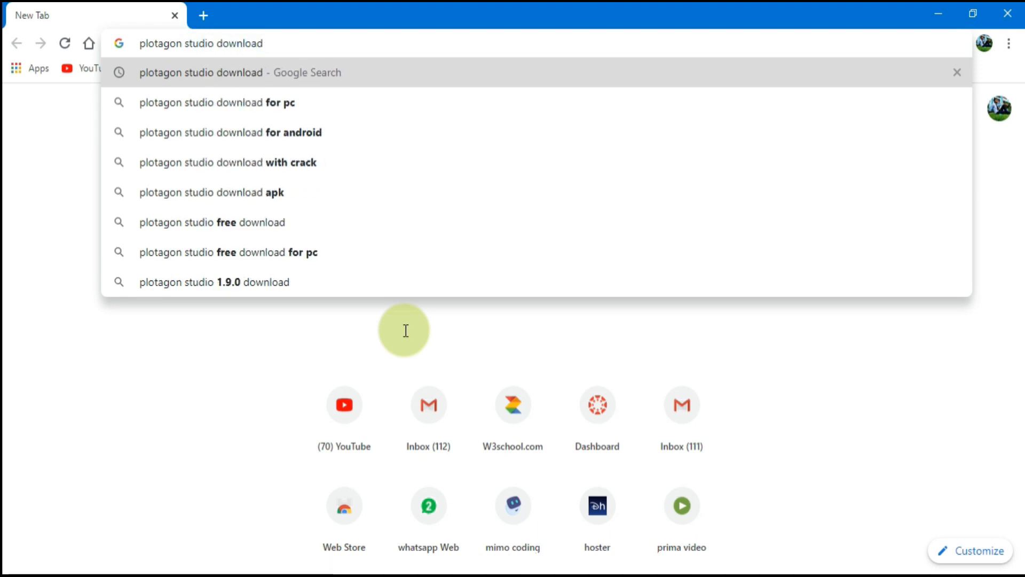
pyautogui.press('Return')
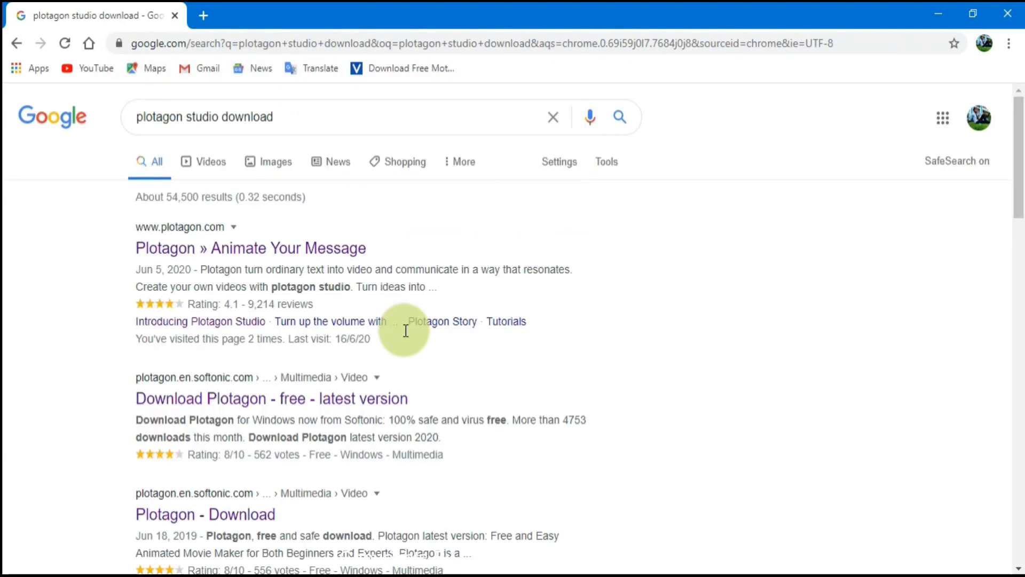
# Step: Open the Softonic "Plotagon - Download" page from the search results
pyautogui.scroll(-3, 405, 331)
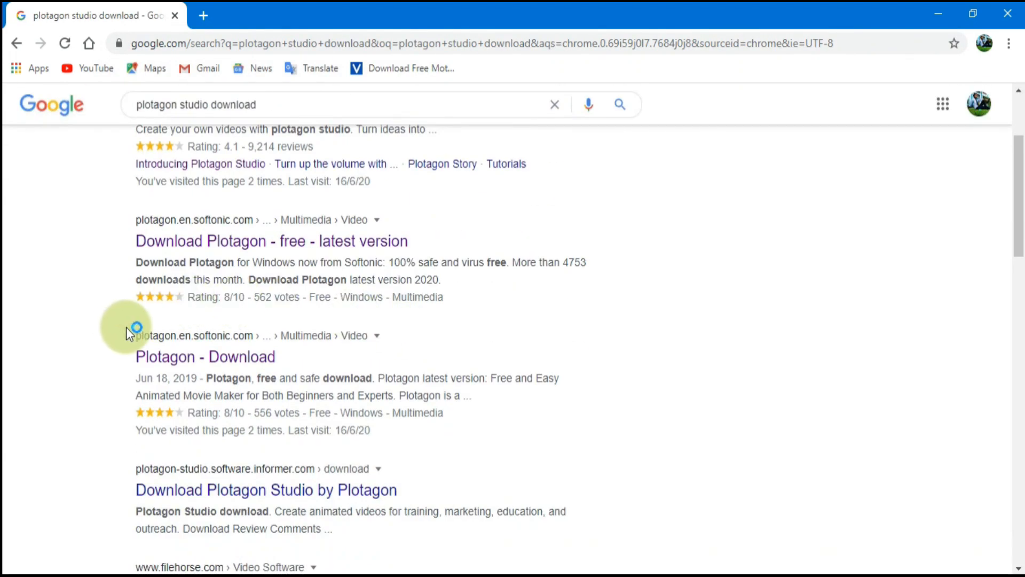
pyautogui.click(222, 354)
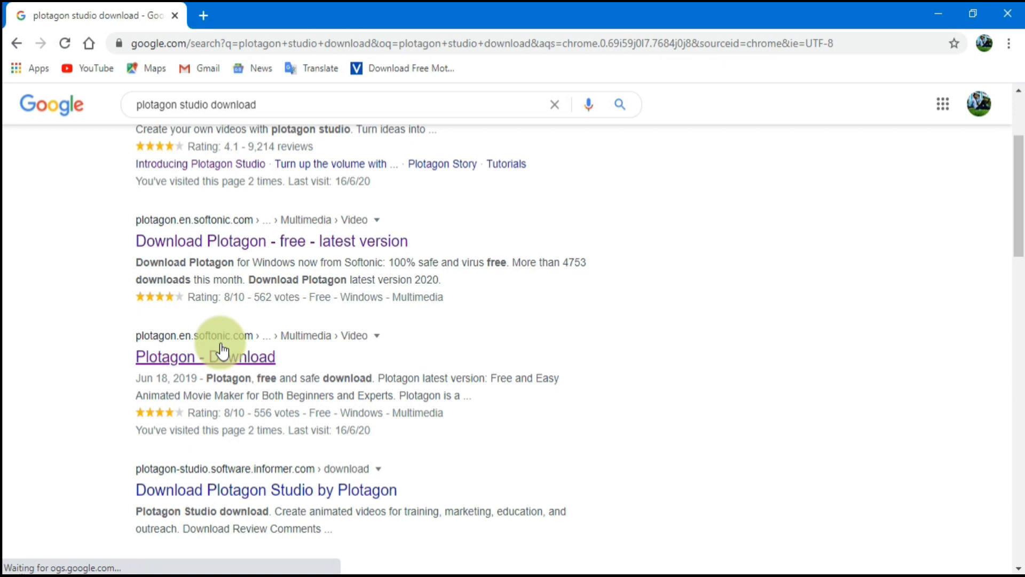
pyautogui.click(262, 357)
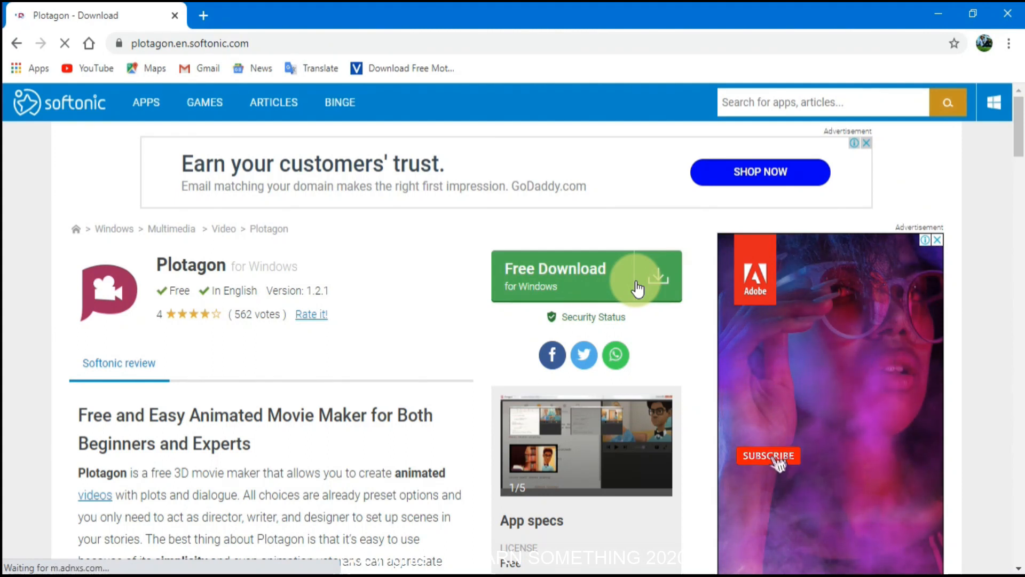
# Step: Close the browser and launch the installed Plotagon Studio from the desktop in a maximized window
pyautogui.click(1007, 20)
pyautogui.rightClick(772, 96)
pyautogui.click(796, 143)
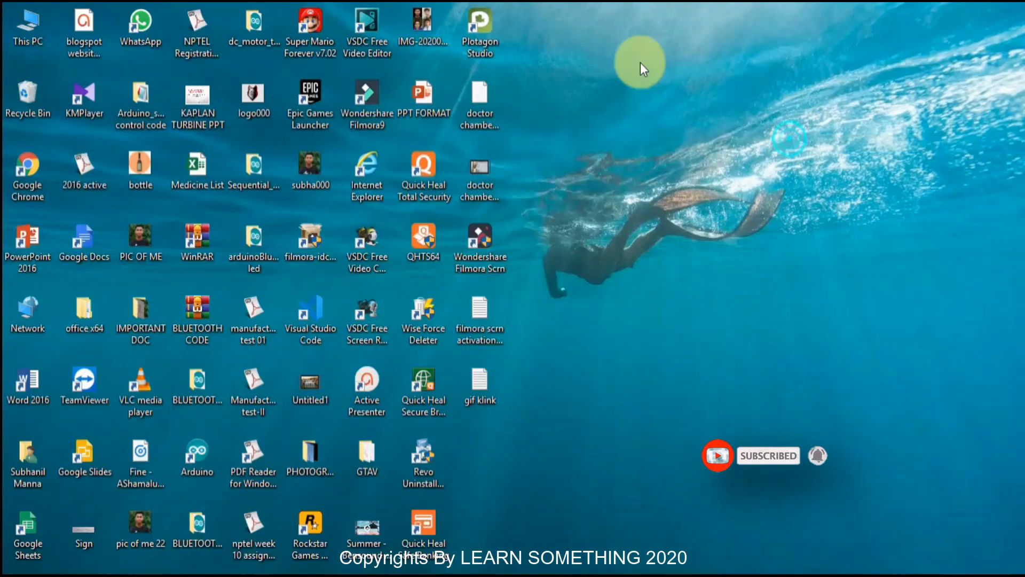
pyautogui.doubleClick(480, 28)
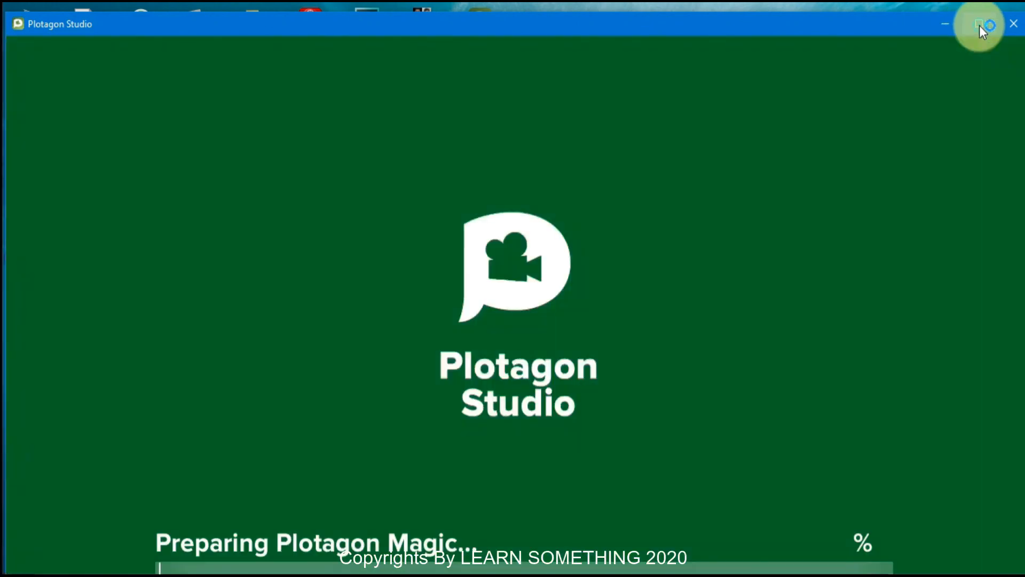
pyautogui.click(981, 25)
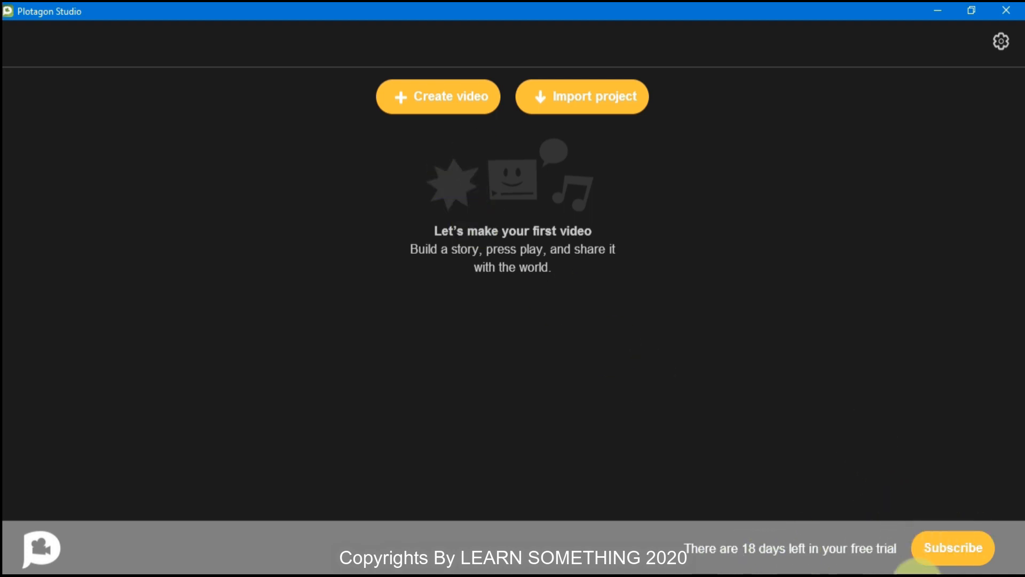
# Step: Create a new video and add a scene set in the Doctors office from the Health Care category
pyautogui.click(452, 104)
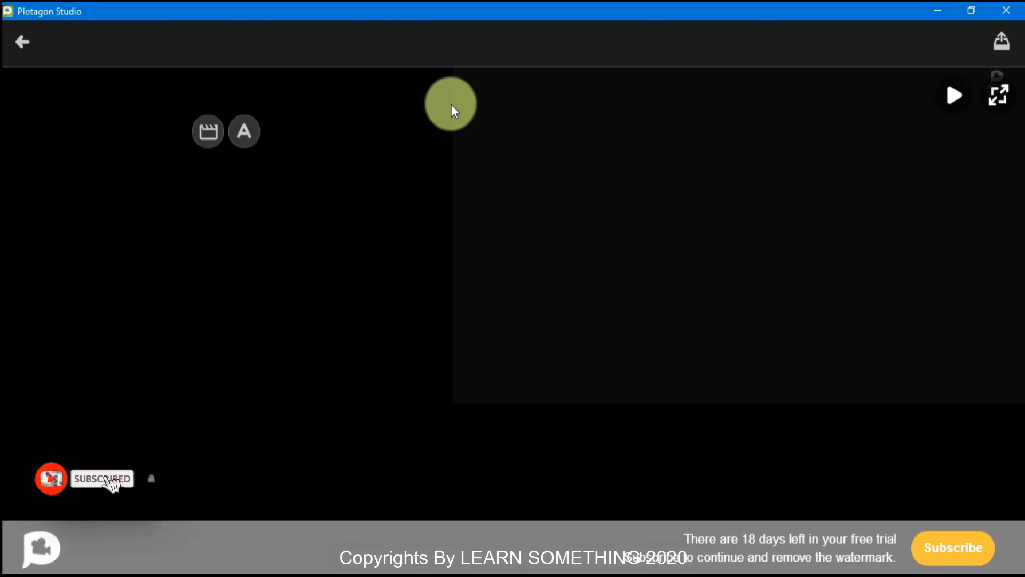
pyautogui.click(202, 133)
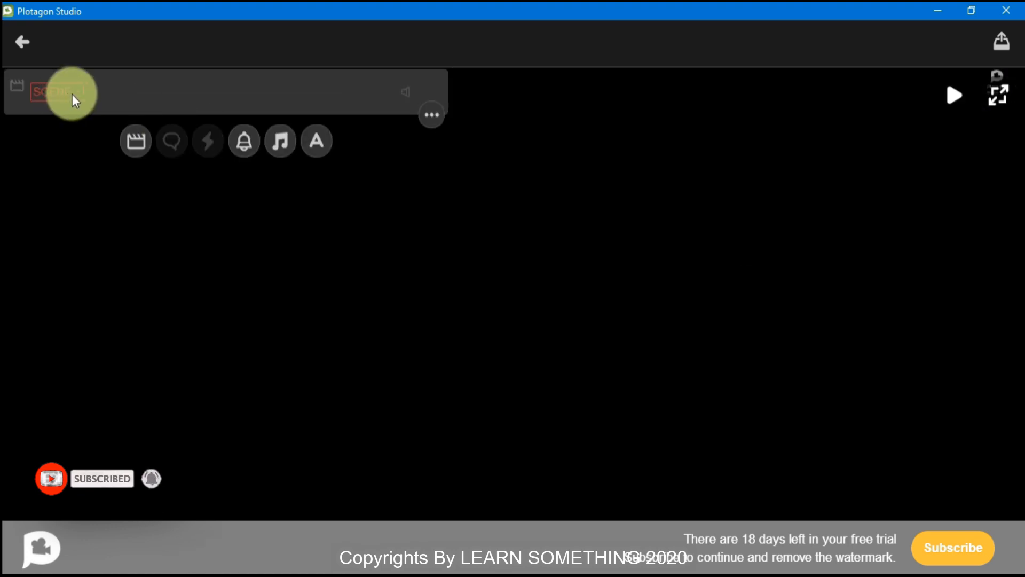
pyautogui.click(72, 94)
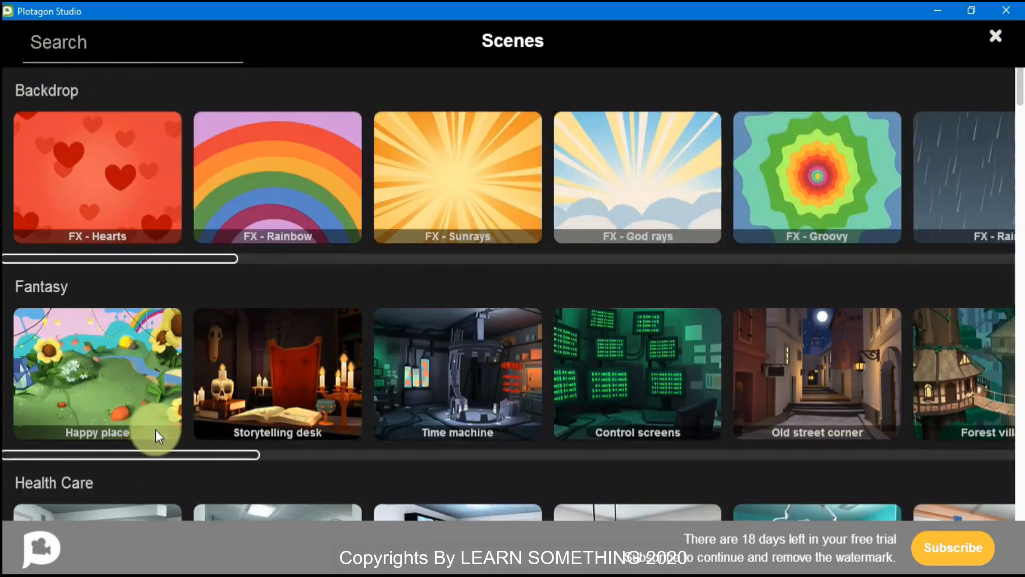
pyautogui.scroll(-5, 187, 396)
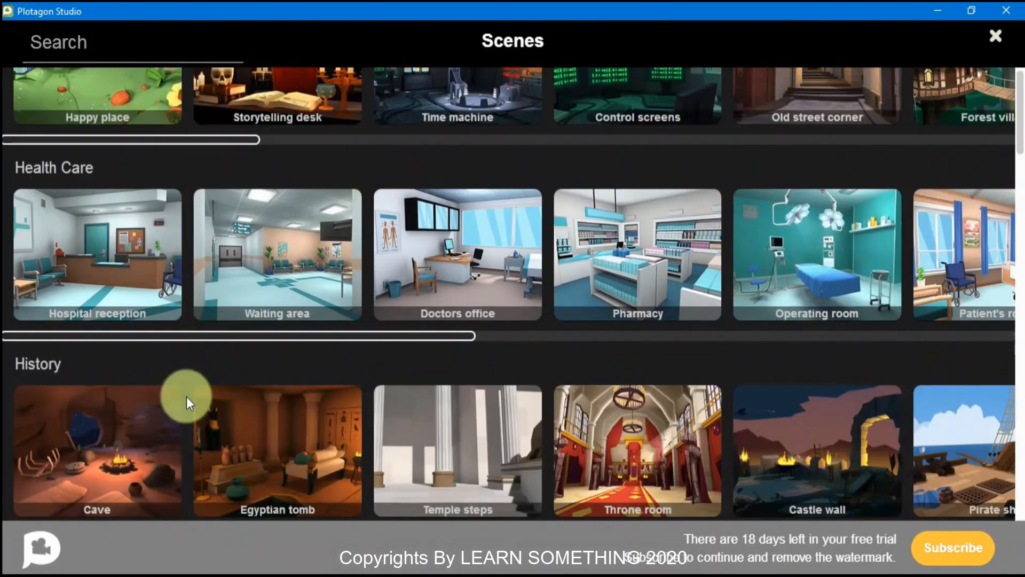
pyautogui.scroll(1, 185, 398)
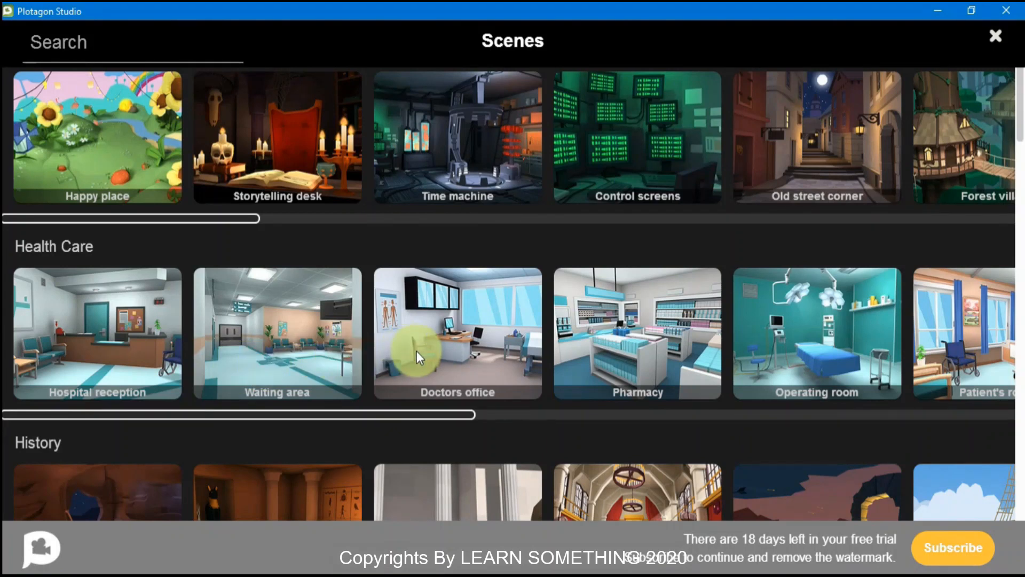
pyautogui.click(445, 346)
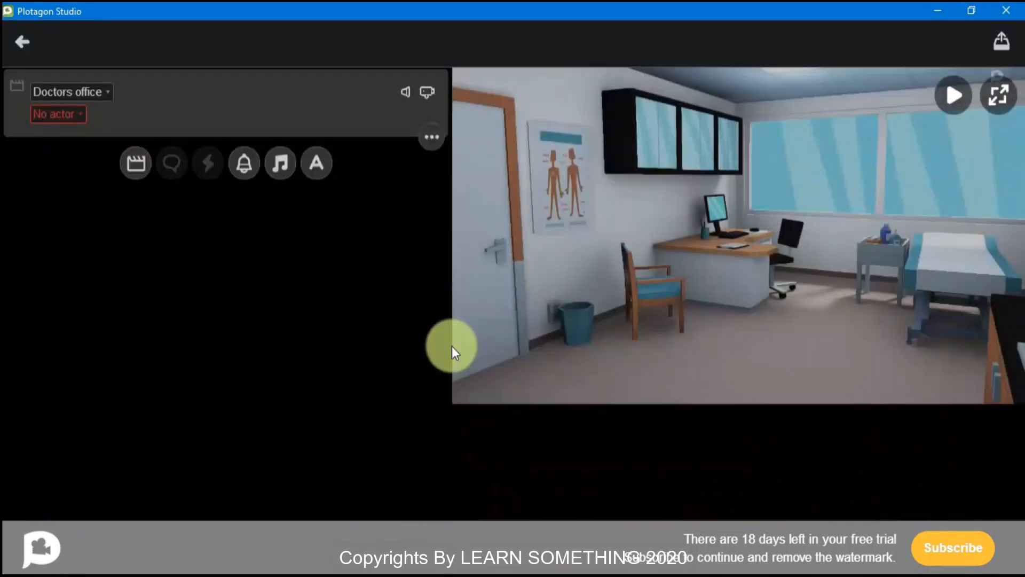
# Step: Cast the Doctor character as the scene's first actor and place him at the desk
pyautogui.click(83, 113)
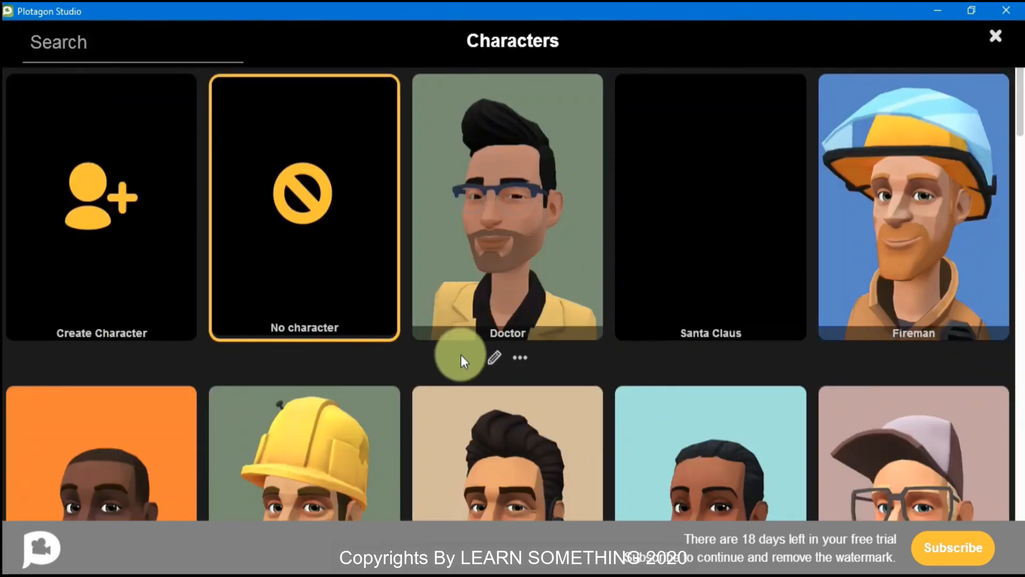
pyautogui.scroll(-3, 525, 317)
pyautogui.scroll(-10, 525, 320)
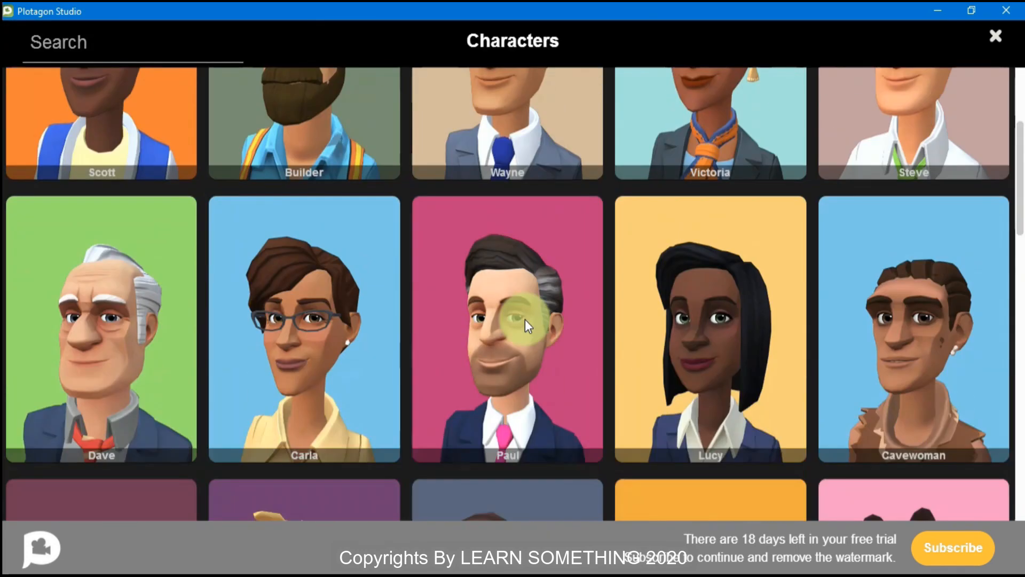
pyautogui.scroll(-5, 524, 319)
pyautogui.scroll(8, 525, 319)
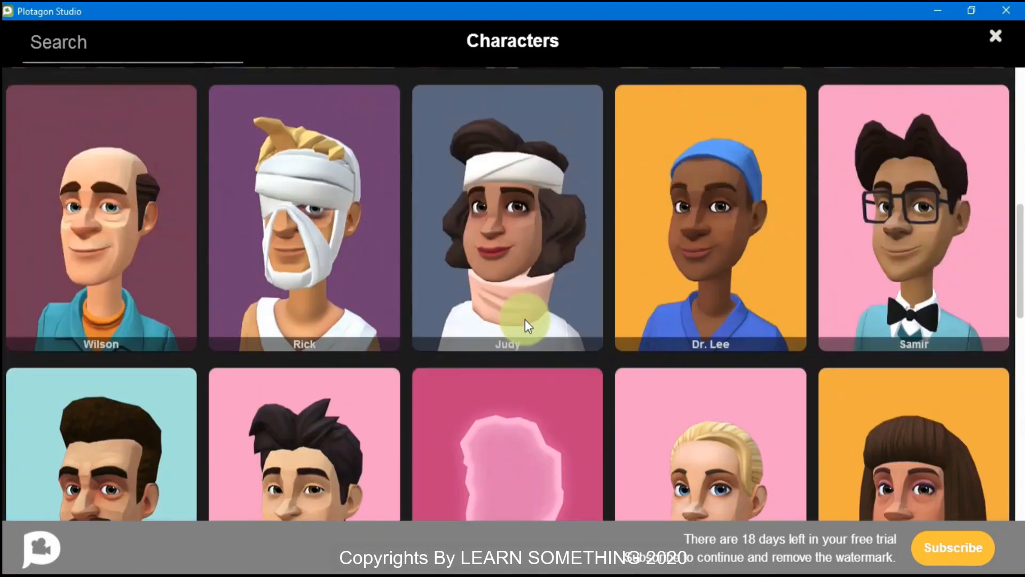
pyautogui.scroll(8, 525, 319)
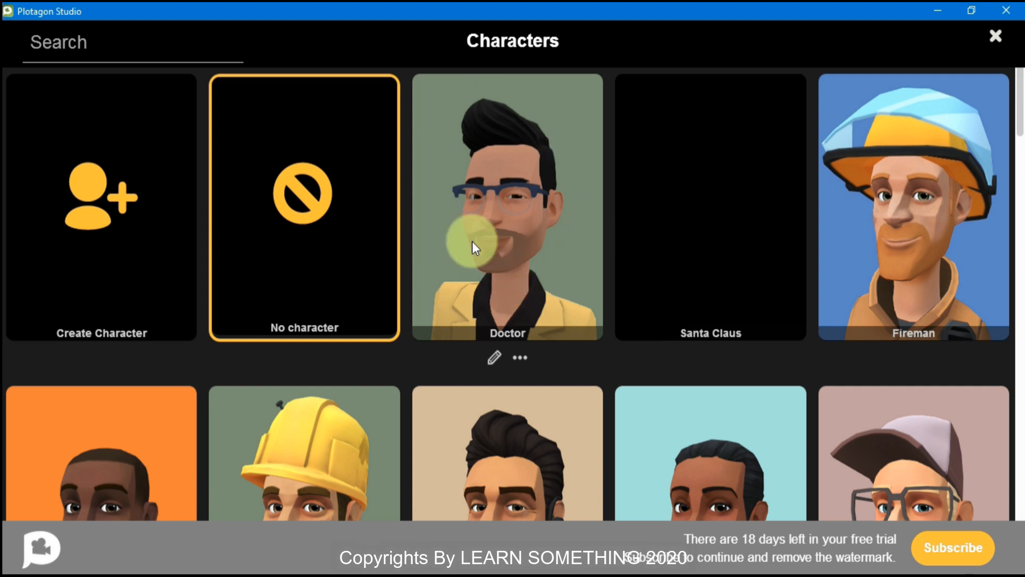
pyautogui.click(508, 232)
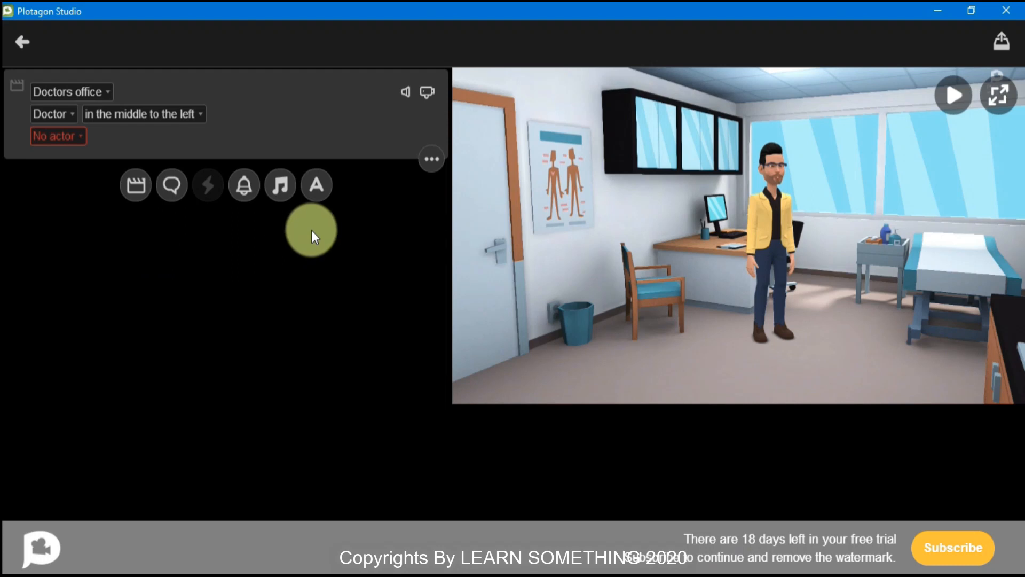
pyautogui.click(198, 115)
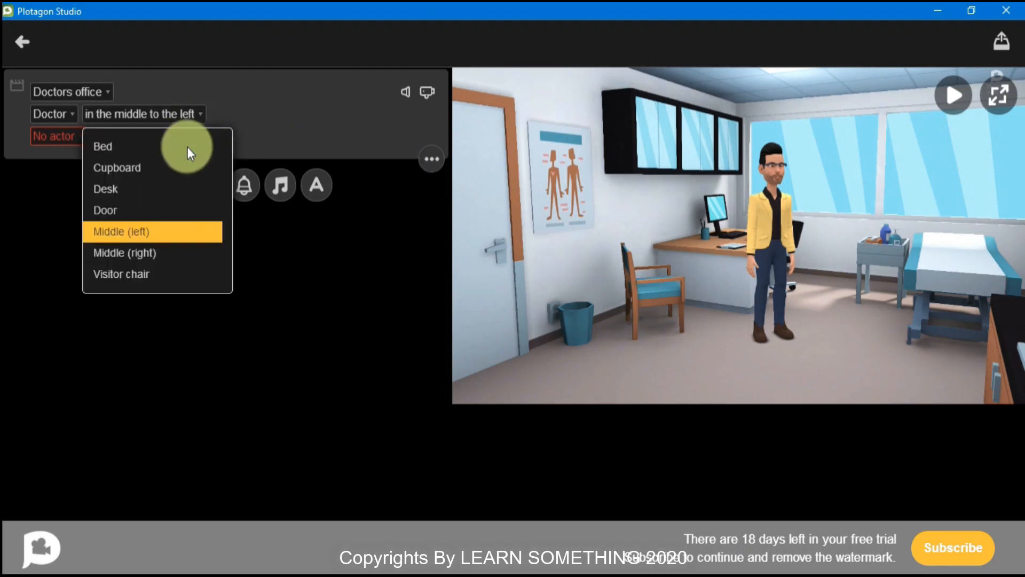
pyautogui.click(102, 194)
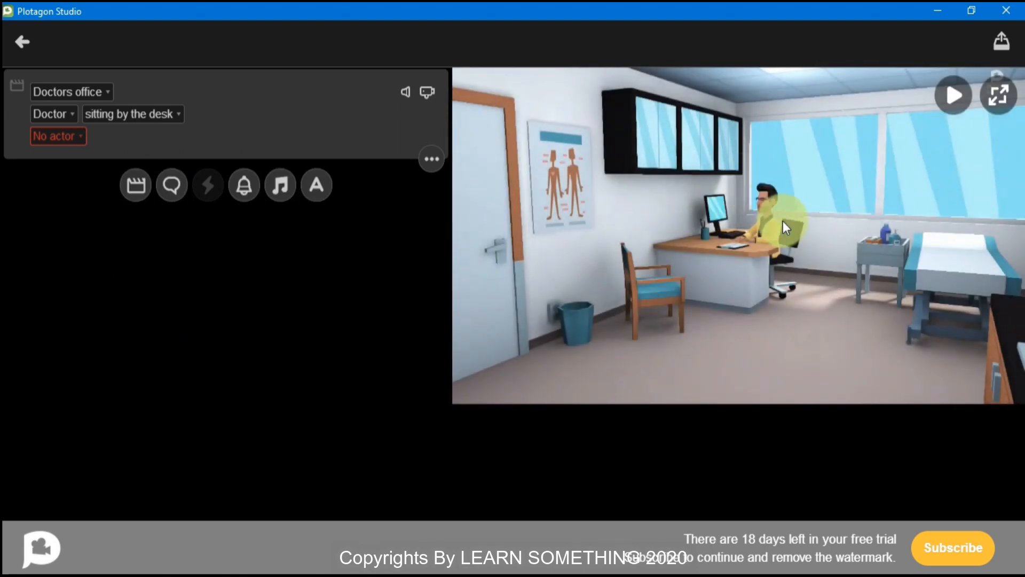
# Step: Browse the character library and cast Wilson as the second actor in the Doctors office scene
pyautogui.click(79, 140)
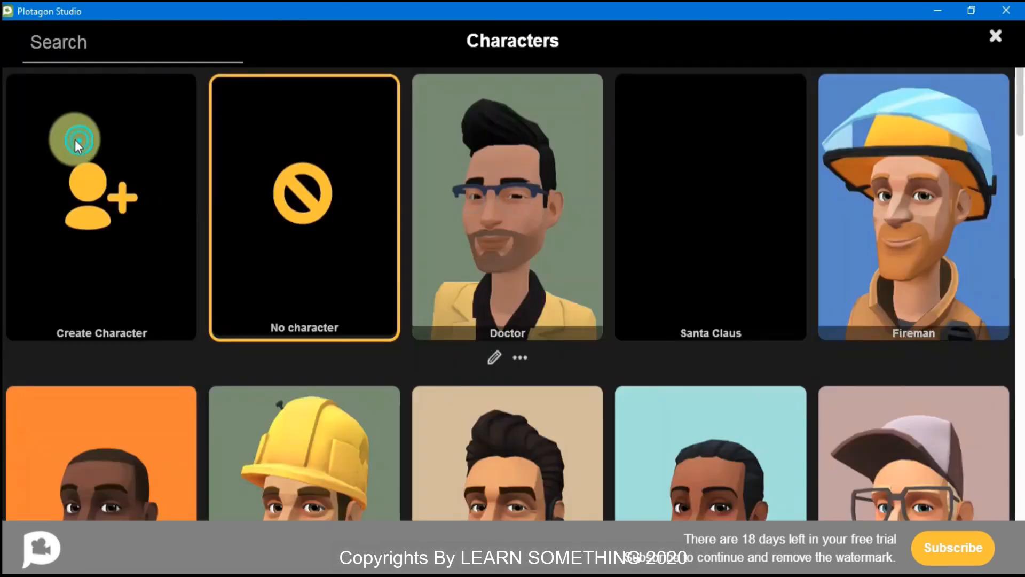
pyautogui.scroll(-4, 425, 339)
pyautogui.scroll(-6, 427, 342)
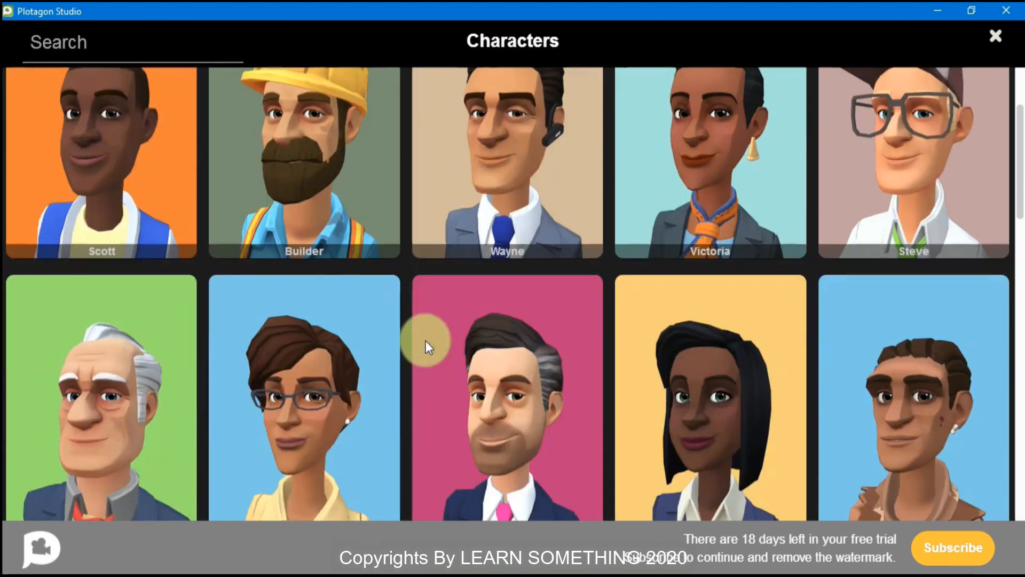
pyautogui.scroll(-1, 426, 340)
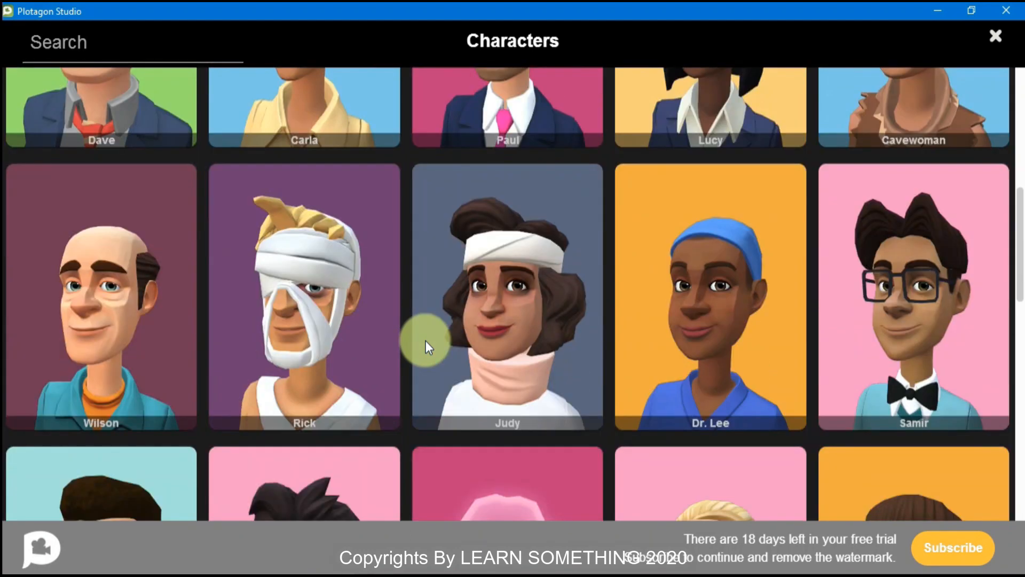
pyautogui.scroll(-2, 425, 340)
pyautogui.scroll(-4, 699, 302)
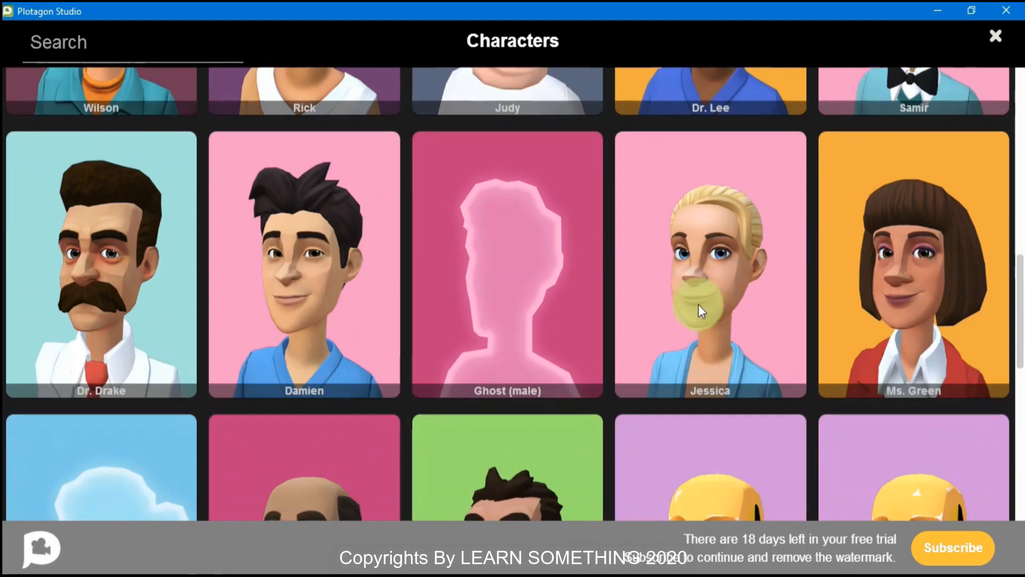
pyautogui.scroll(-5, 573, 329)
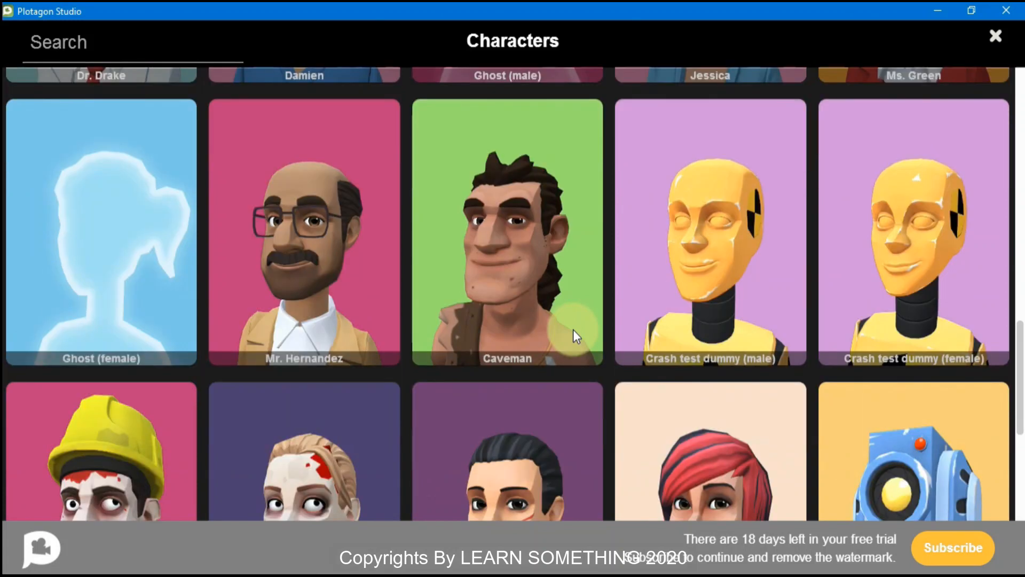
pyautogui.scroll(-4, 573, 329)
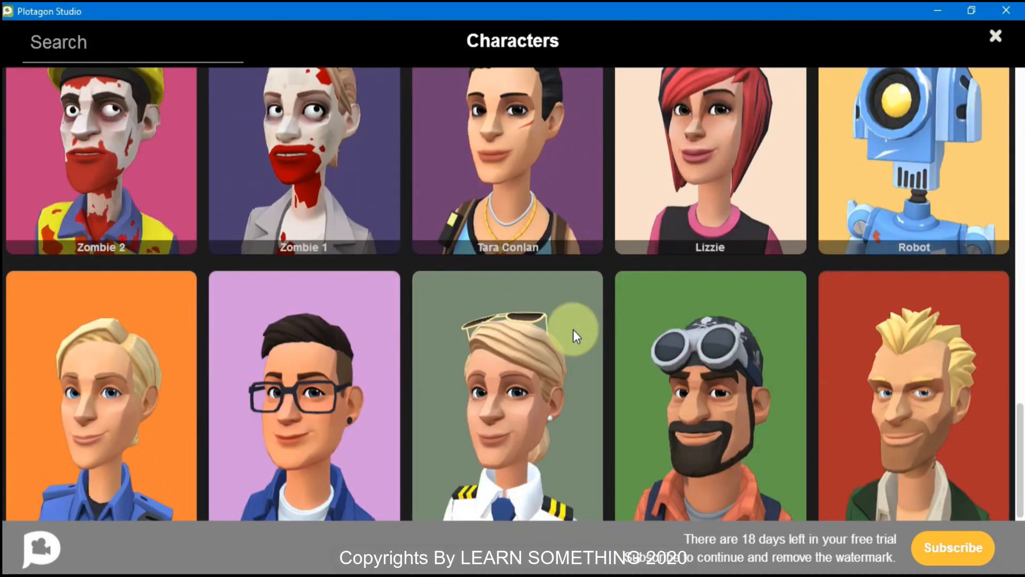
pyautogui.scroll(-2, 573, 330)
pyautogui.scroll(4, 573, 329)
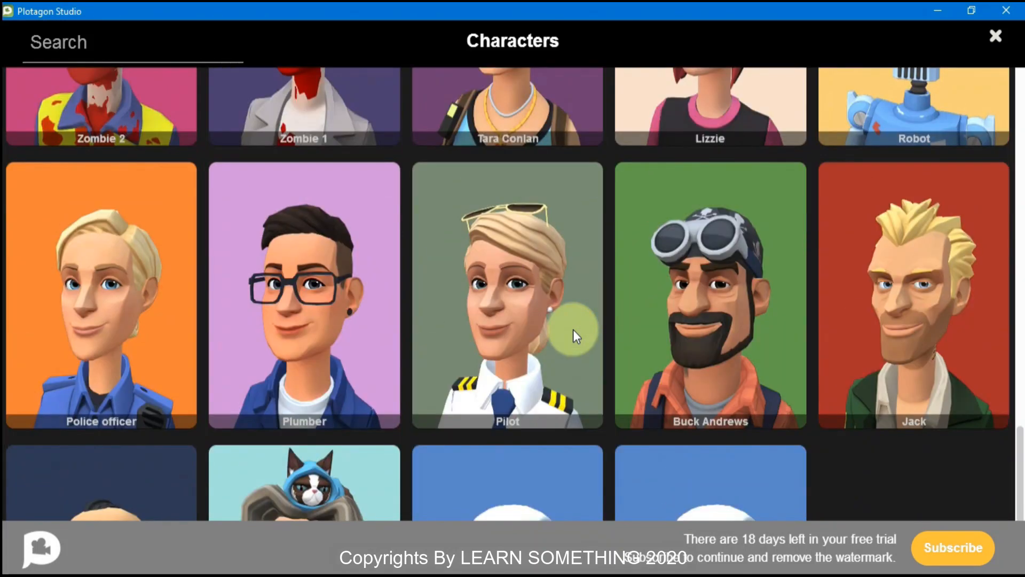
pyautogui.scroll(9, 572, 329)
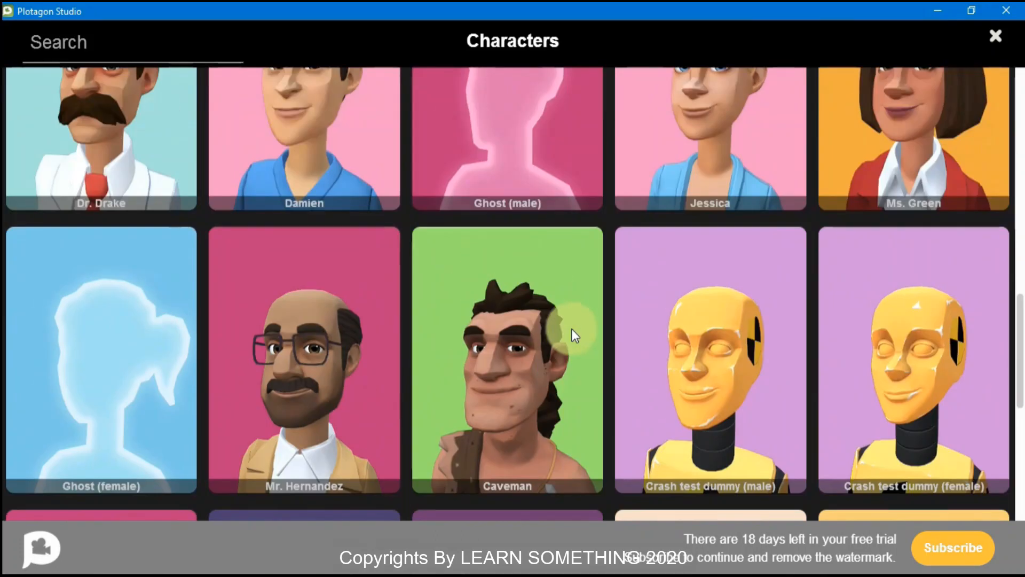
pyautogui.scroll(3, 572, 329)
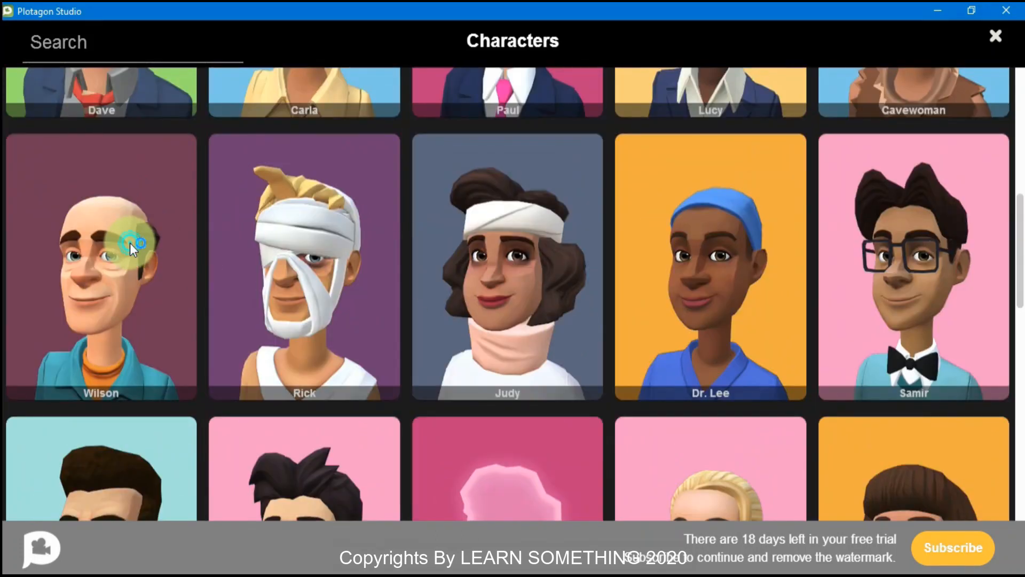
pyautogui.click(131, 243)
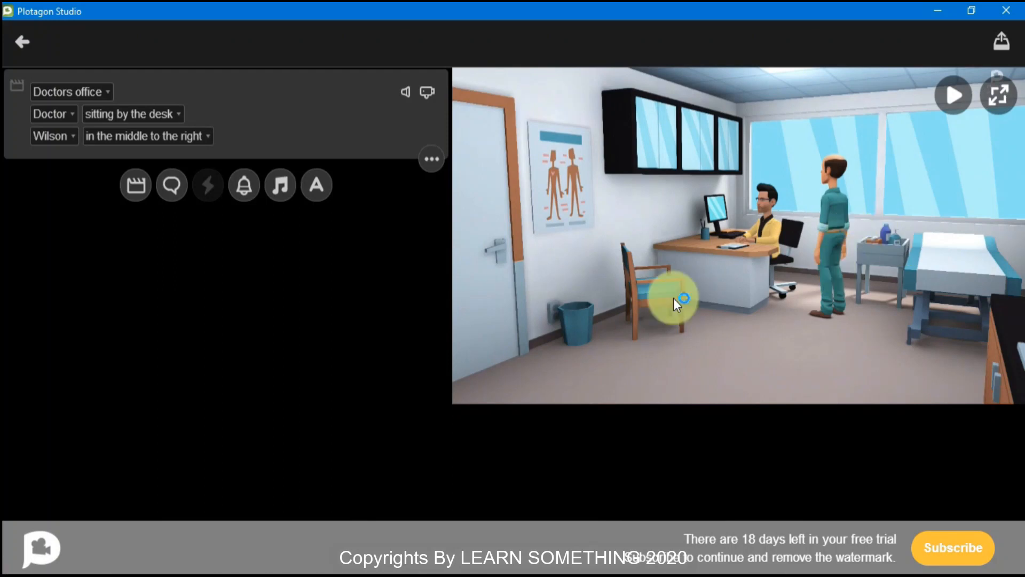
# Step: Seat Wilson at the visitor chair and add a dialogue line with the Doctor as its speaker
pyautogui.click(203, 138)
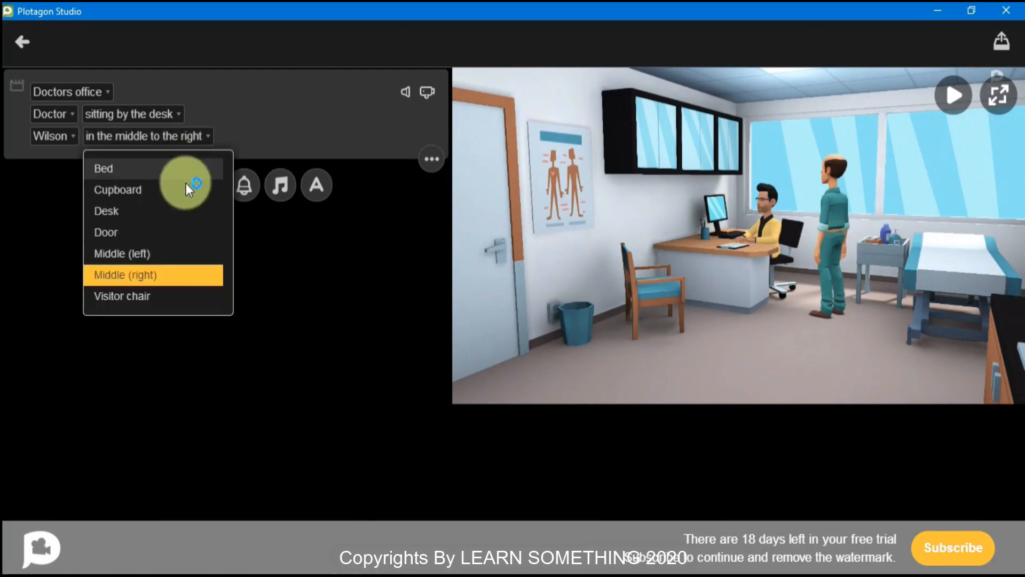
pyautogui.click(139, 296)
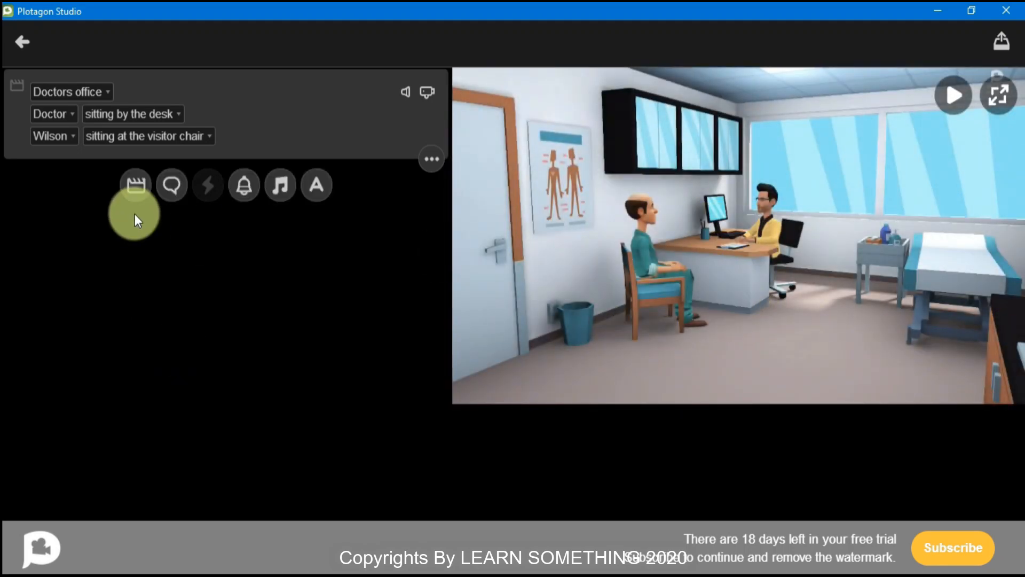
pyautogui.click(173, 186)
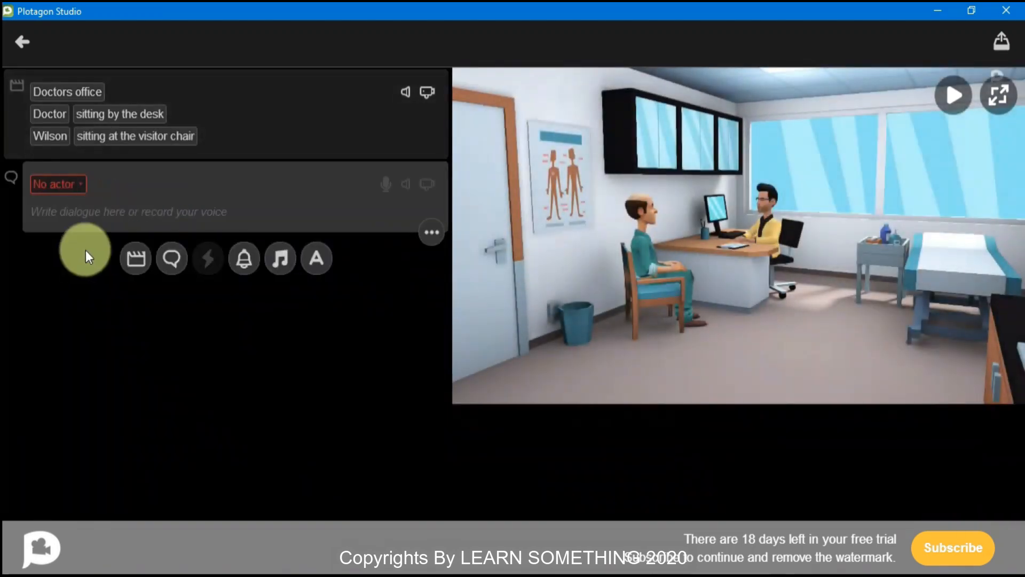
pyautogui.click(76, 187)
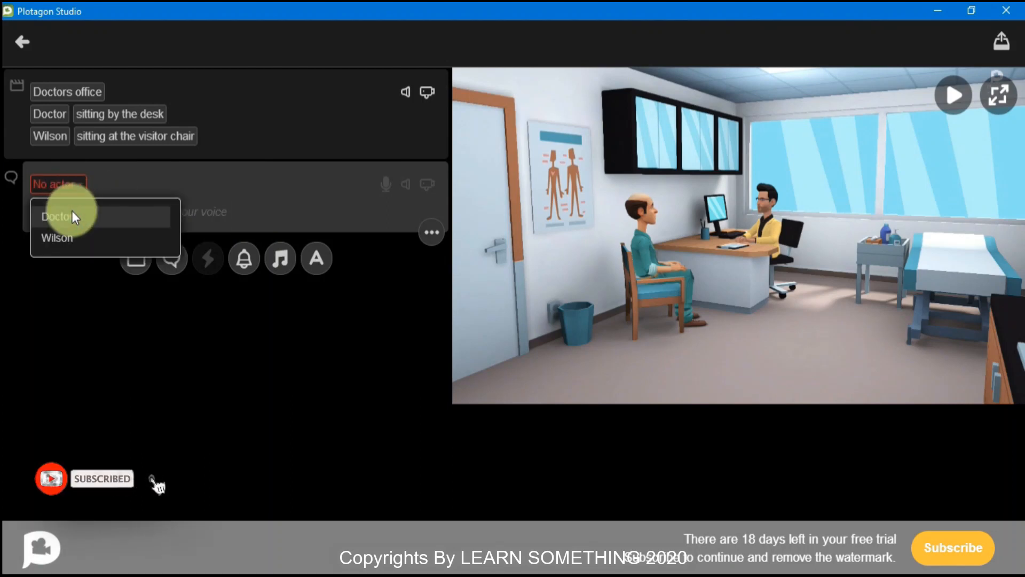
pyautogui.click(70, 212)
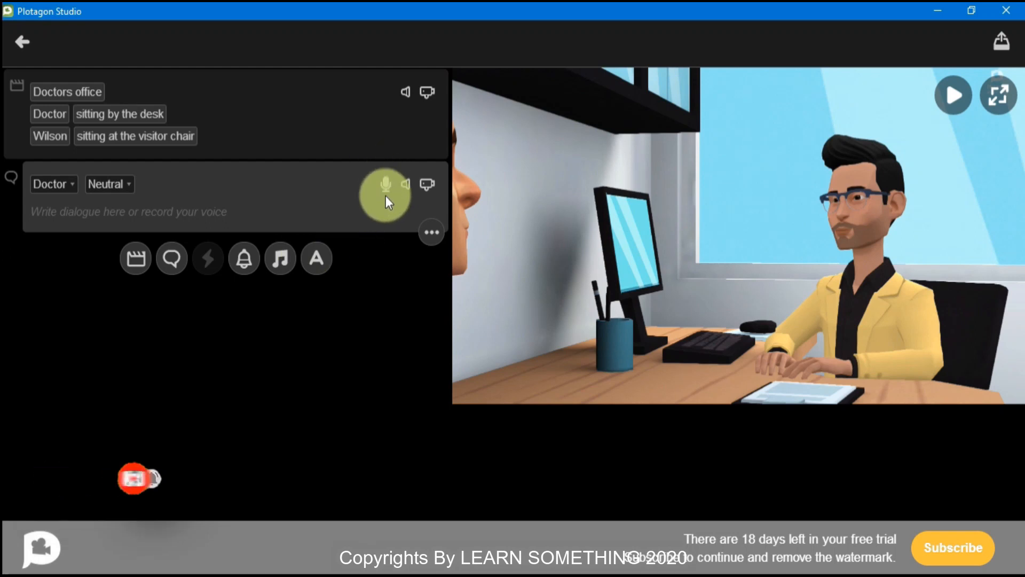
# Step: Write the Doctor's dialogue as "hello . i am doctor zero. How can i help you?" and preview the line
pyautogui.click(172, 214)
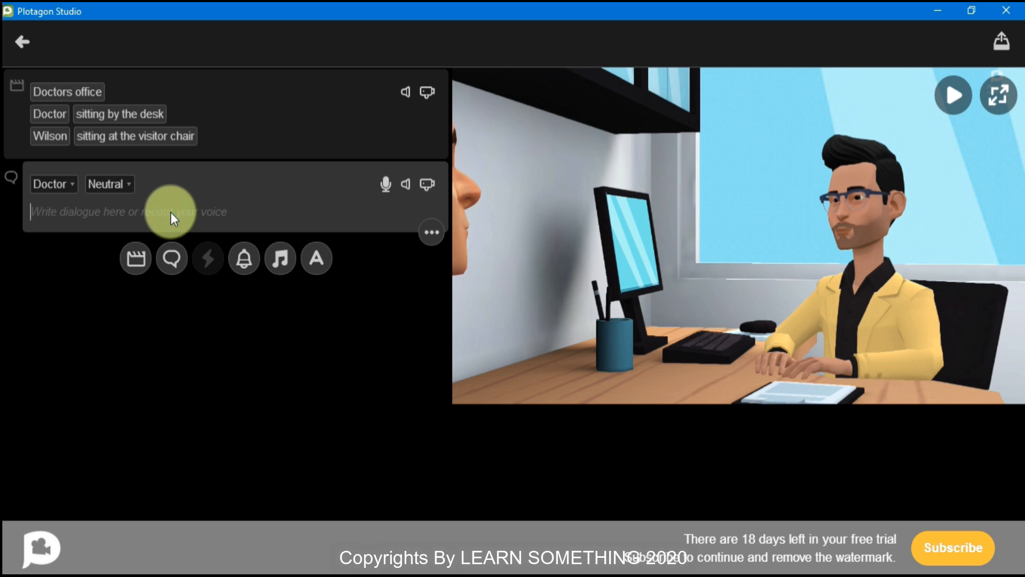
pyautogui.write('h')
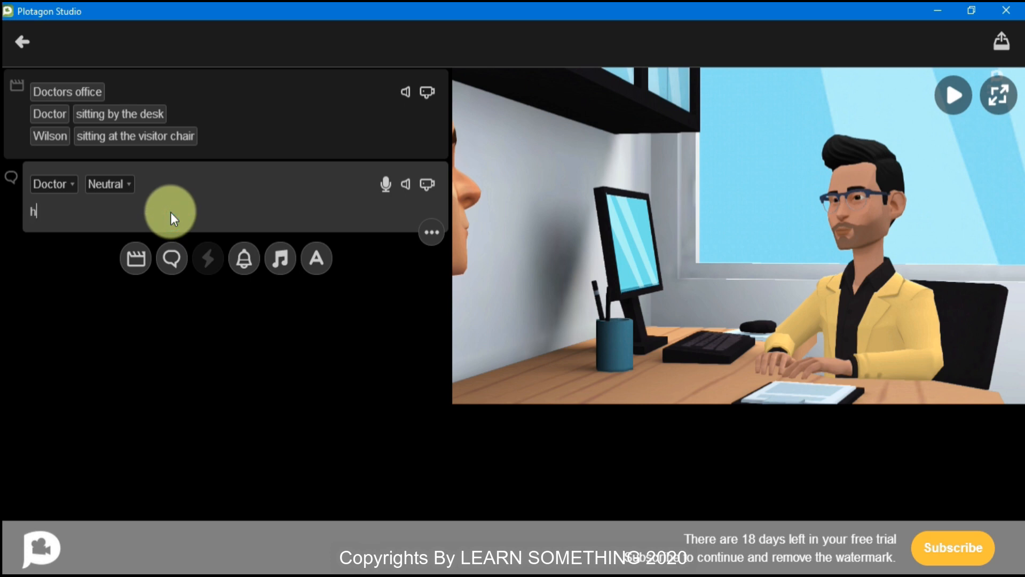
pyautogui.write('ello . ia')
pyautogui.press('BackSpace')
pyautogui.write('am doctor z')
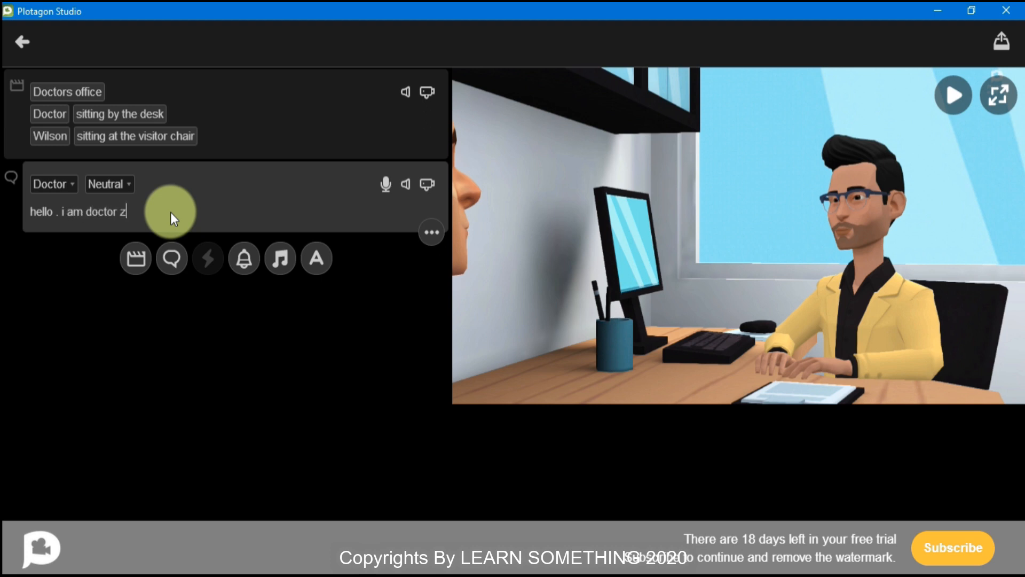
pyautogui.write('ero. How can i help you?')
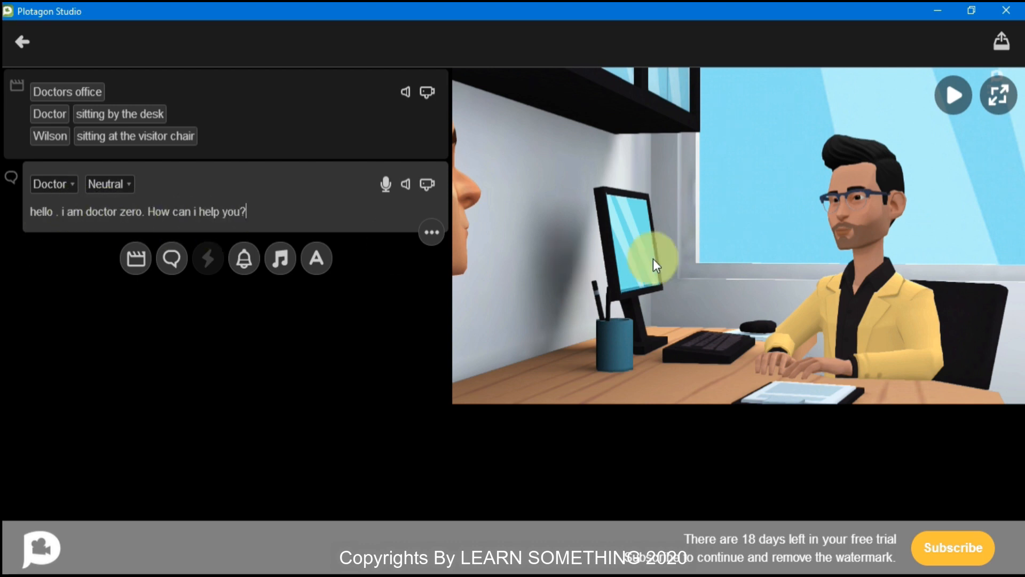
pyautogui.click(955, 96)
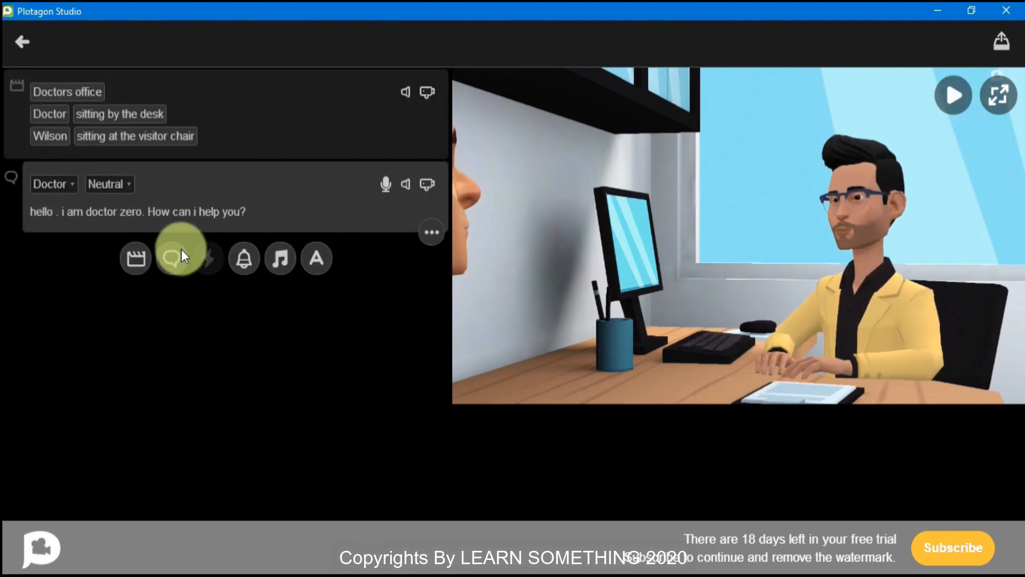
# Step: Try the Nail biting expression on the Doctor's line, preview it, and set the expression back to Neutral
pyautogui.click(127, 187)
pyautogui.scroll(3, 137, 103)
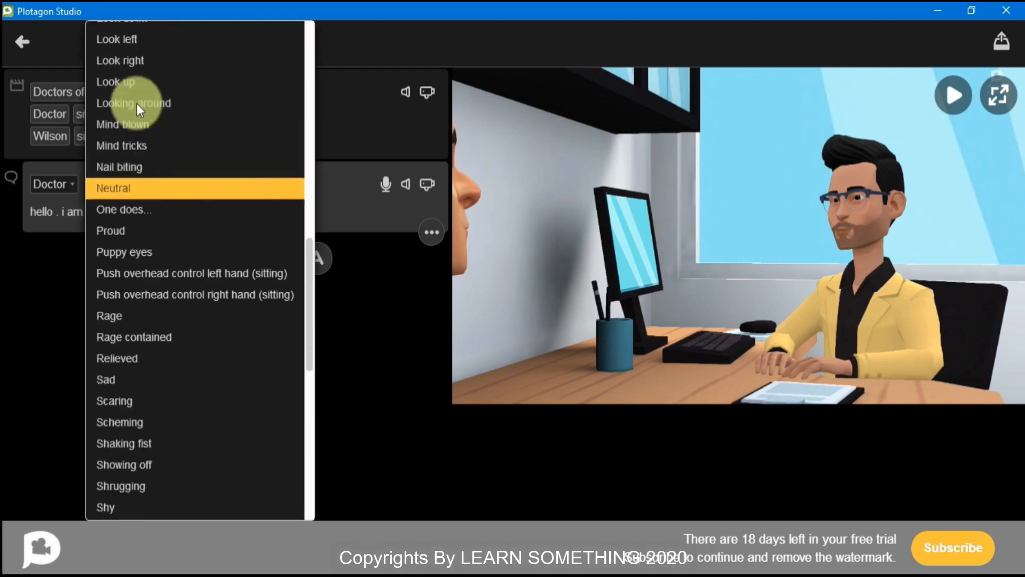
pyautogui.click(130, 166)
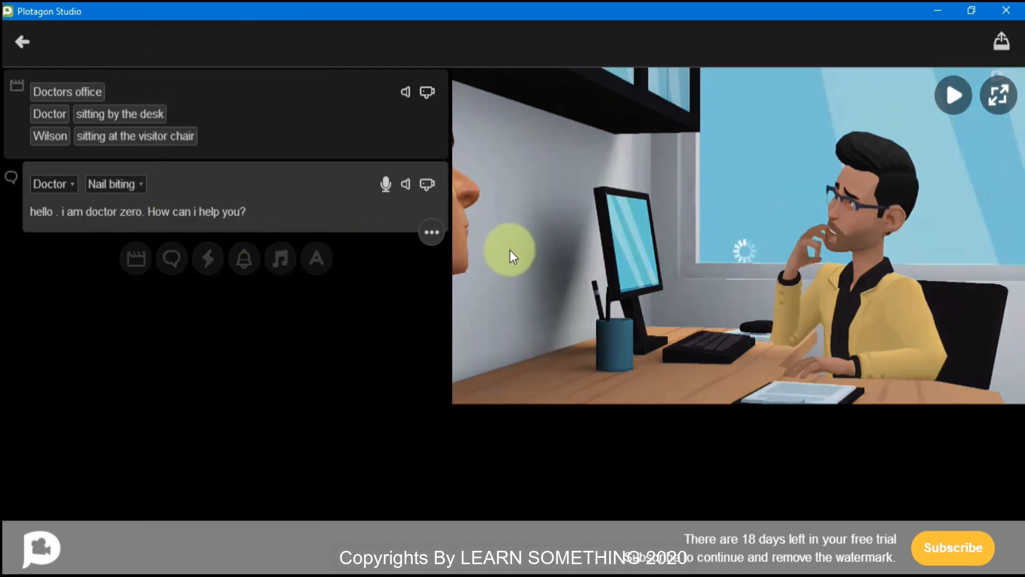
pyautogui.click(945, 101)
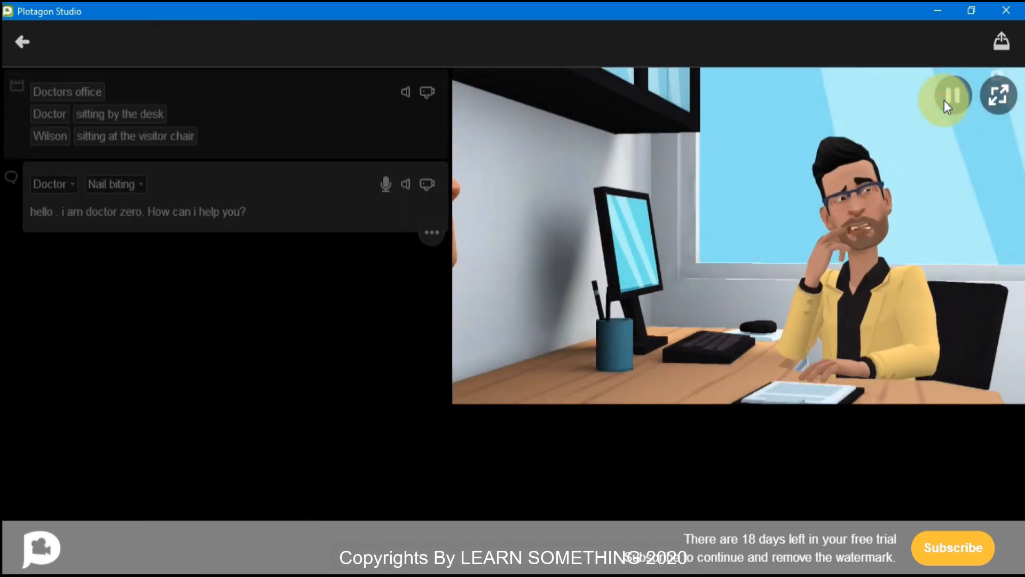
pyautogui.click(945, 100)
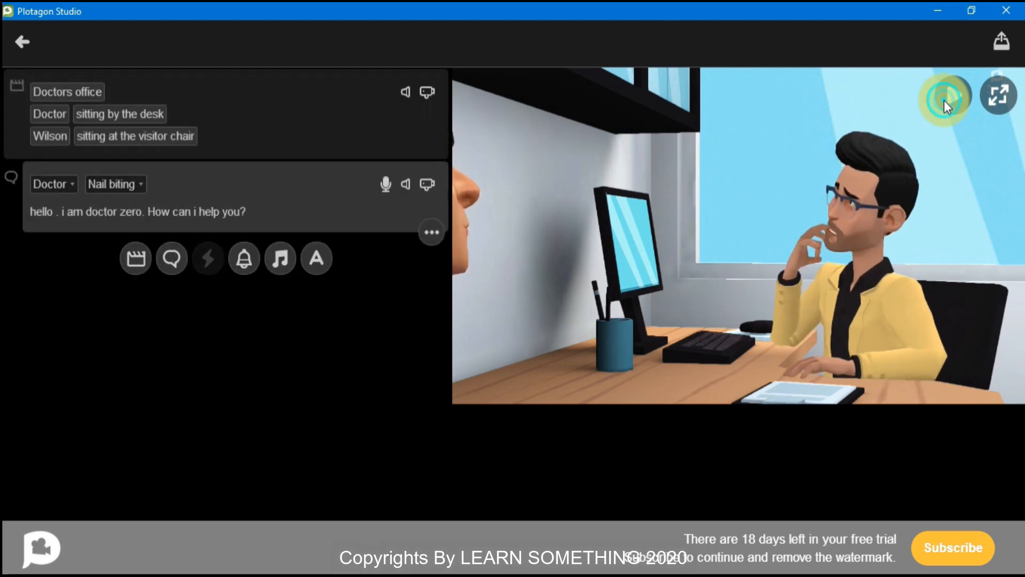
pyautogui.click(139, 187)
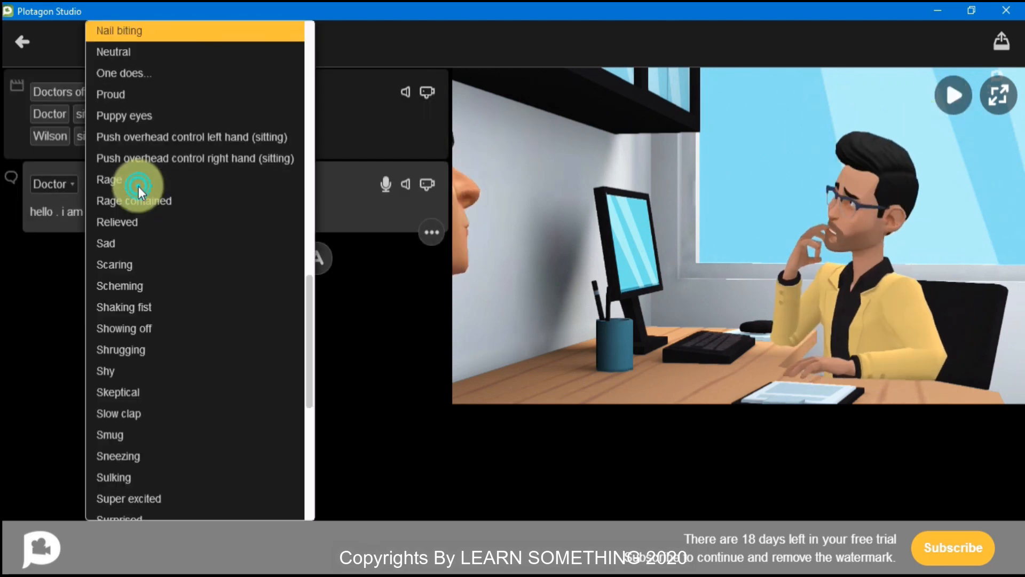
pyautogui.click(126, 51)
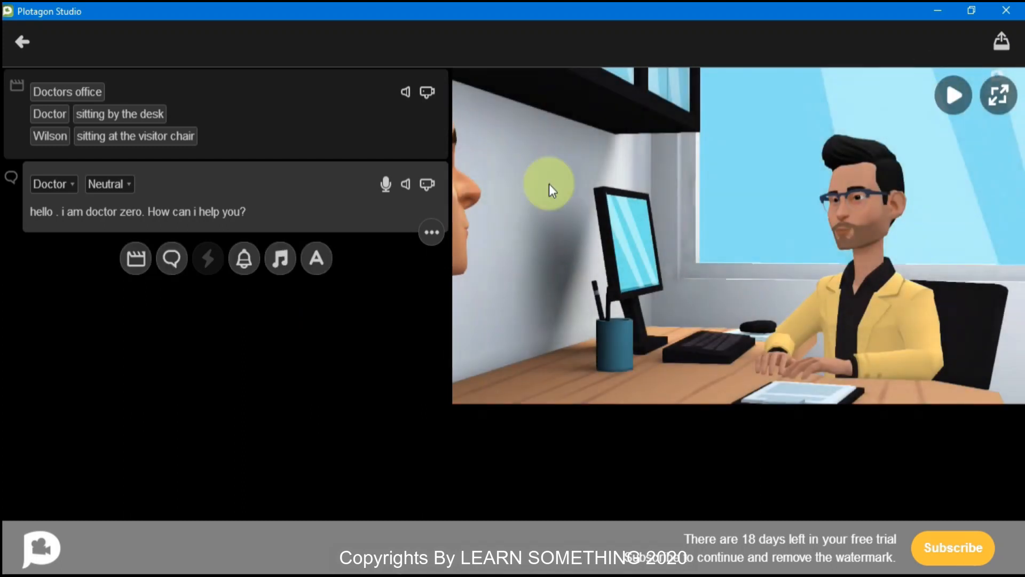
# Step: Add a dialogue line for Wilson reading "yes doctor zero. Long day i am suffering from Hallucinating. please save me ."
pyautogui.click(171, 260)
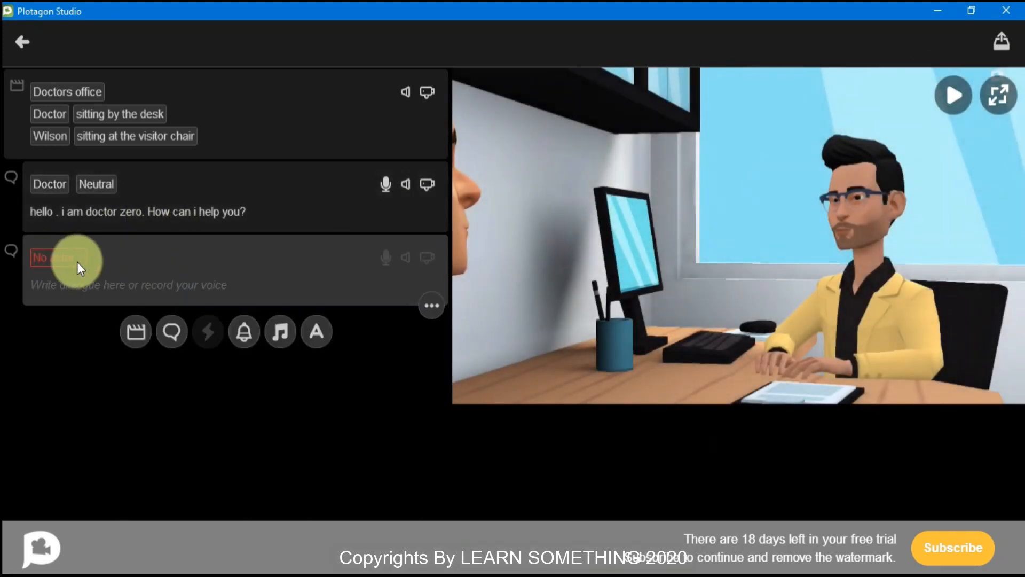
pyautogui.click(76, 258)
pyautogui.click(66, 312)
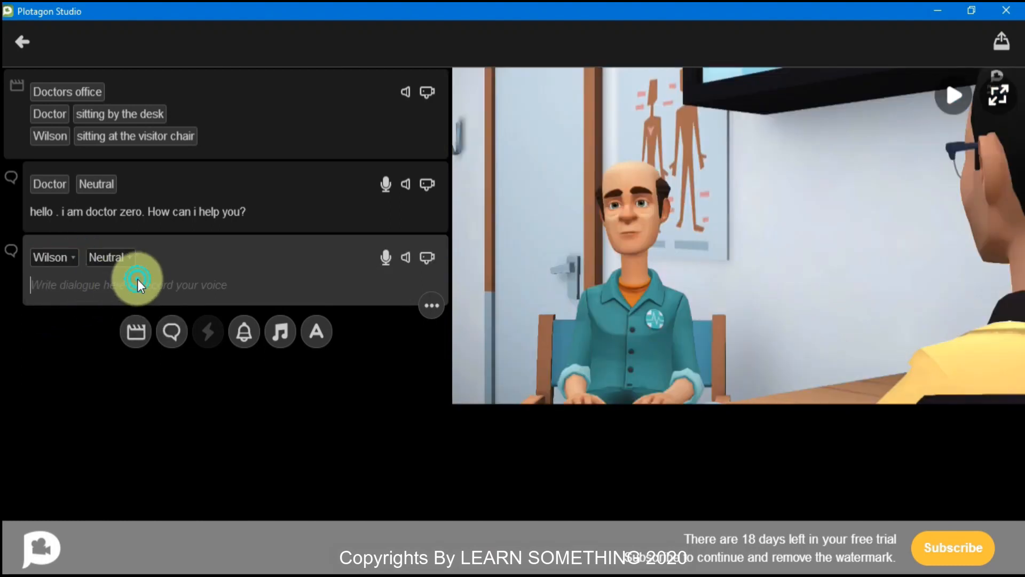
pyautogui.write('ye')
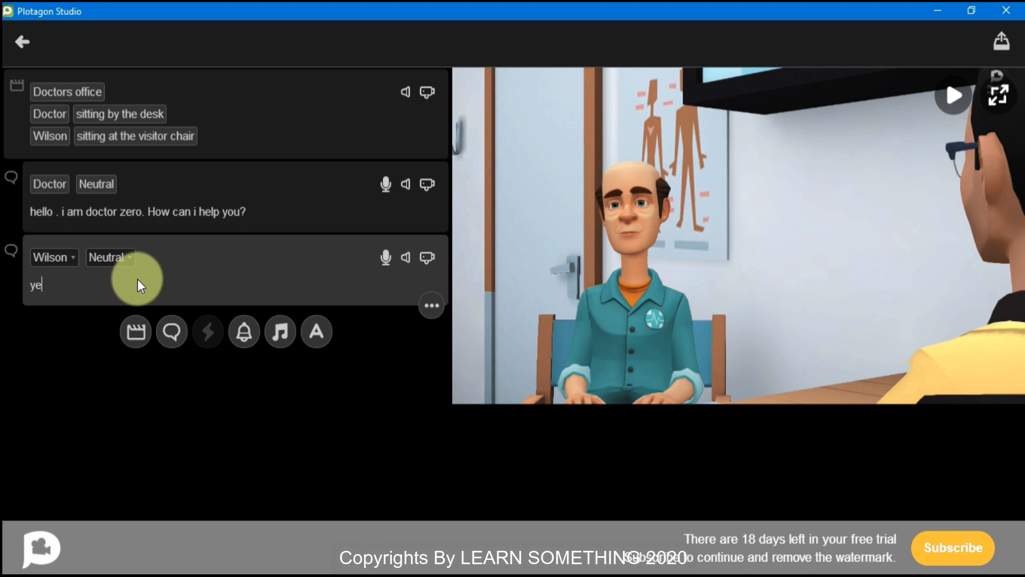
pyautogui.write('s doctor zero. Lo')
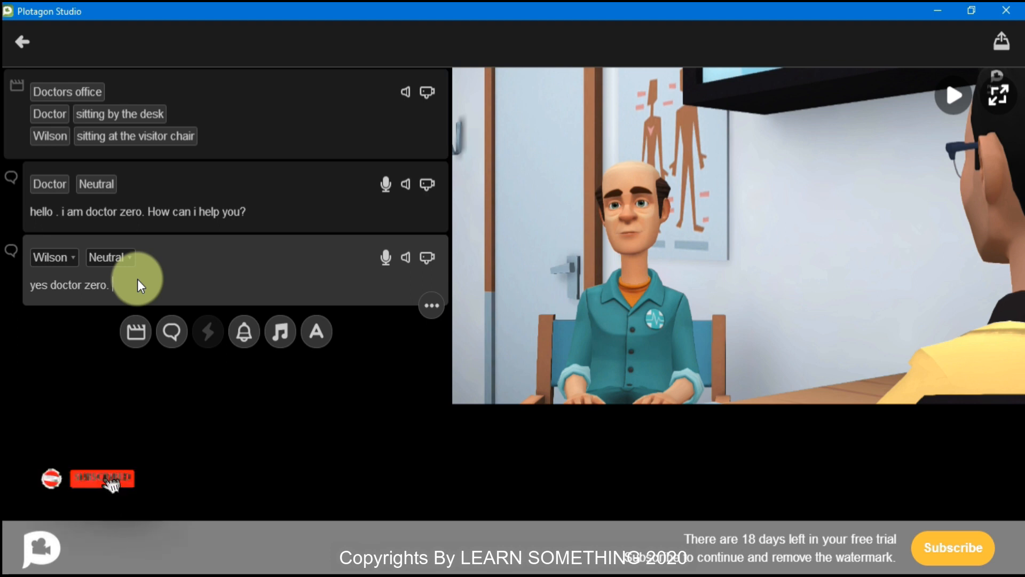
pyautogui.write('ng day i')
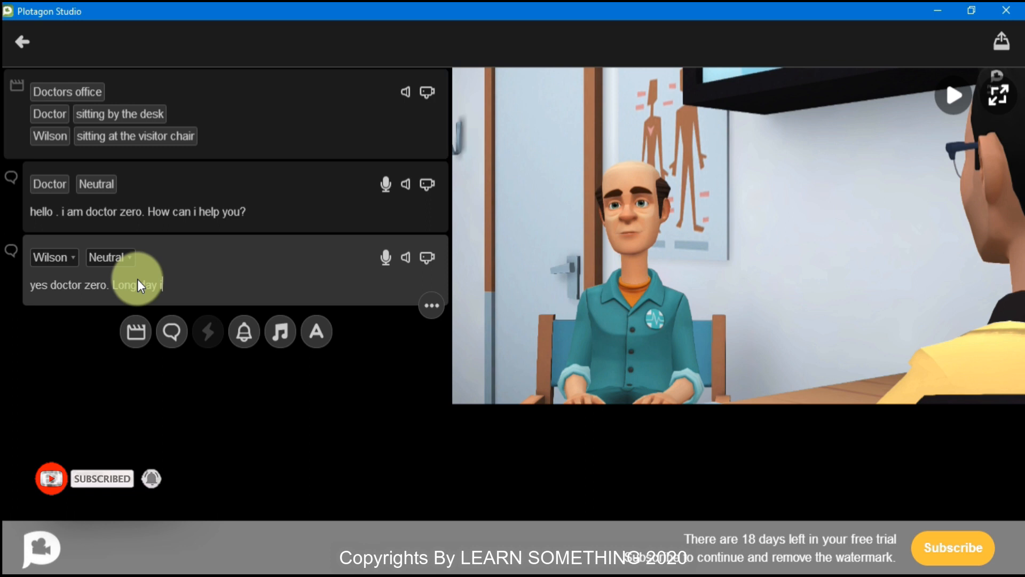
pyautogui.write(' am suff')
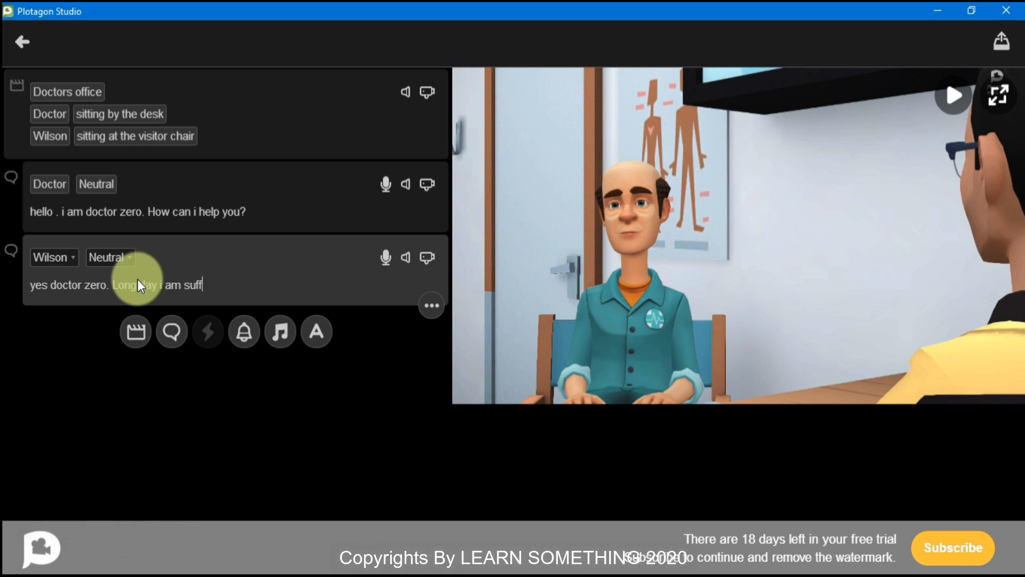
pyautogui.write('ering from H')
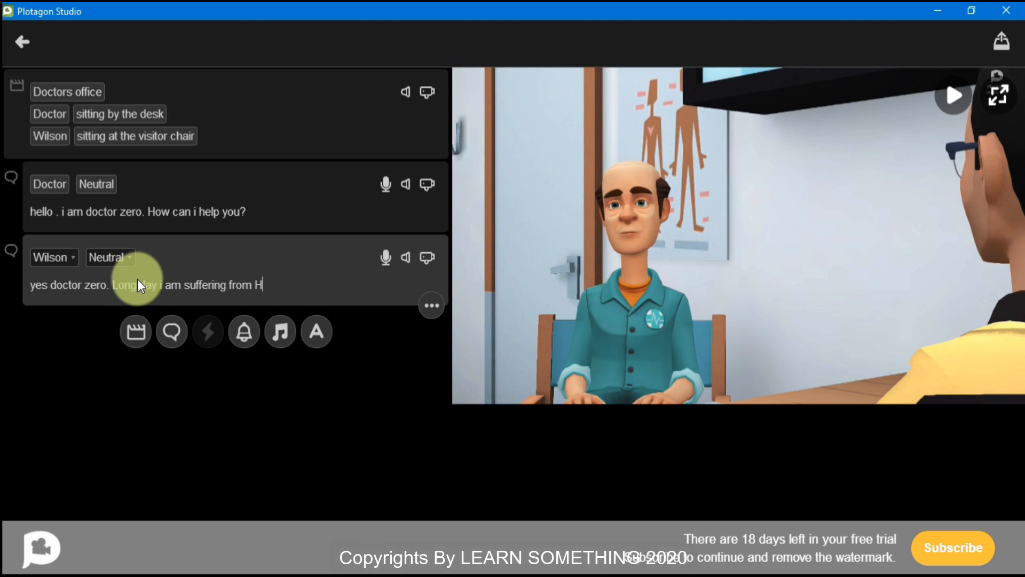
pyautogui.write('allucinating')
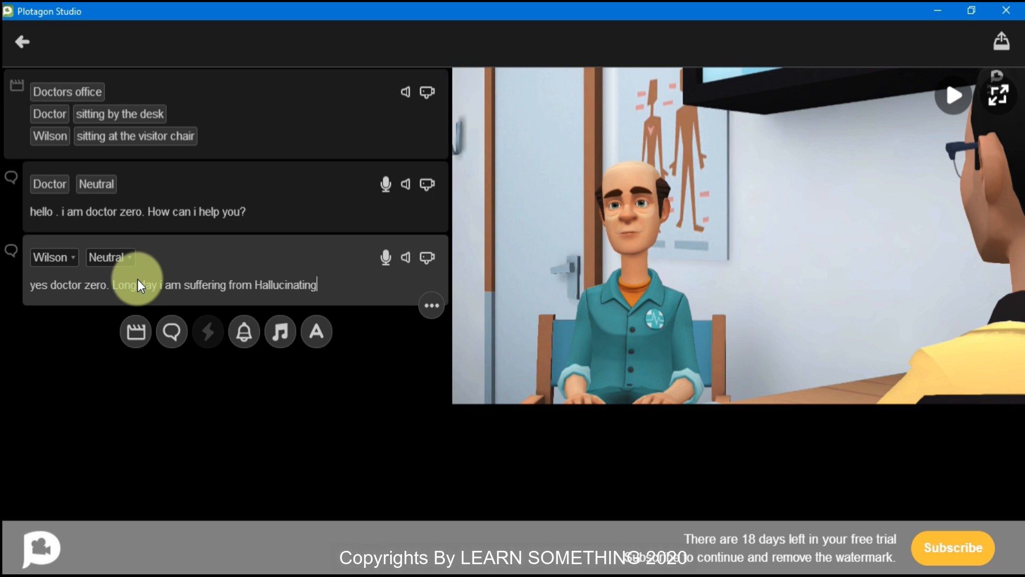
pyautogui.write('. please save me')
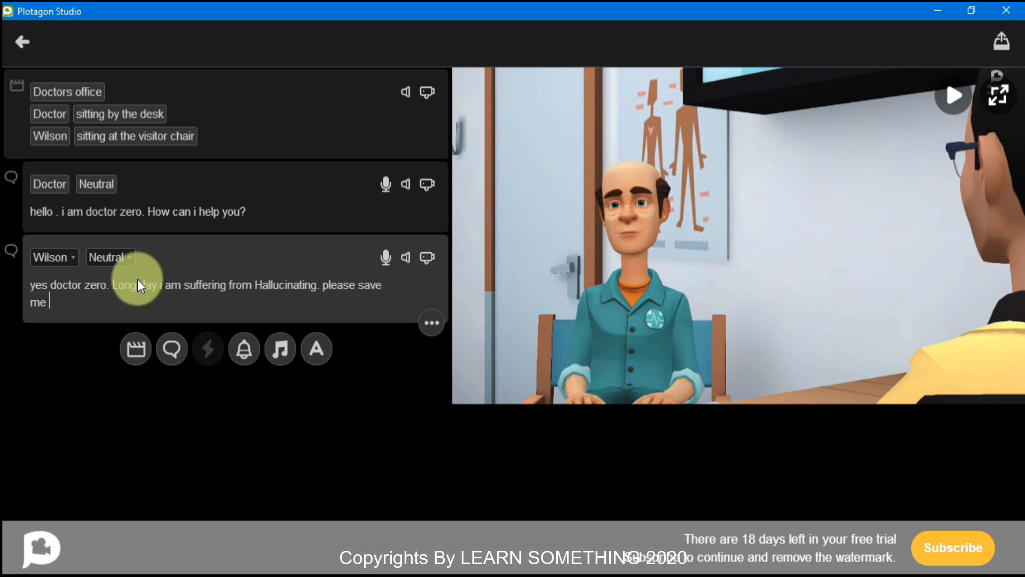
pyautogui.write(' .')
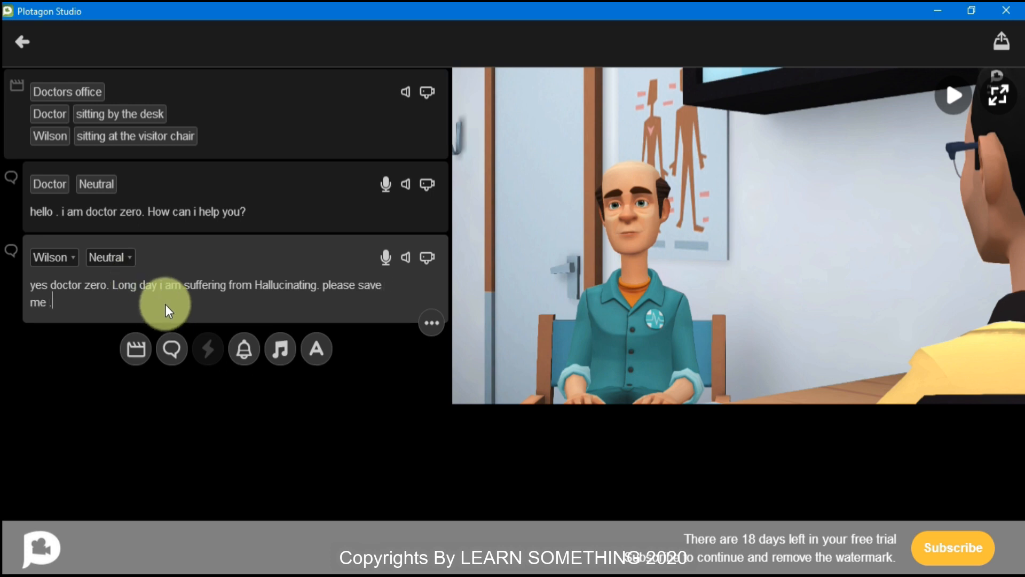
# Step: Set the expression of Wilson's dialogue line to Headache and preview it
pyautogui.click(128, 258)
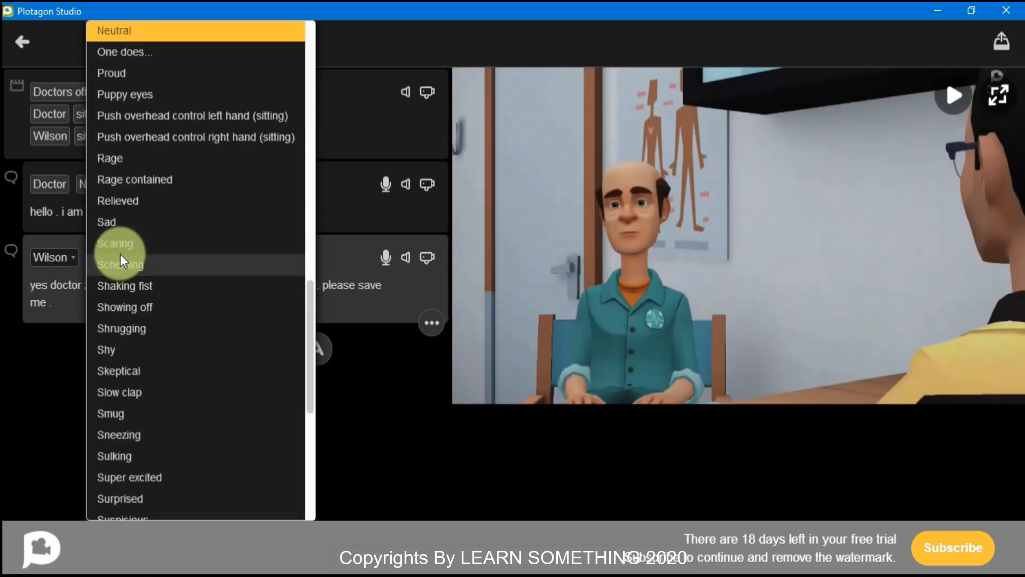
pyautogui.scroll(4, 212, 279)
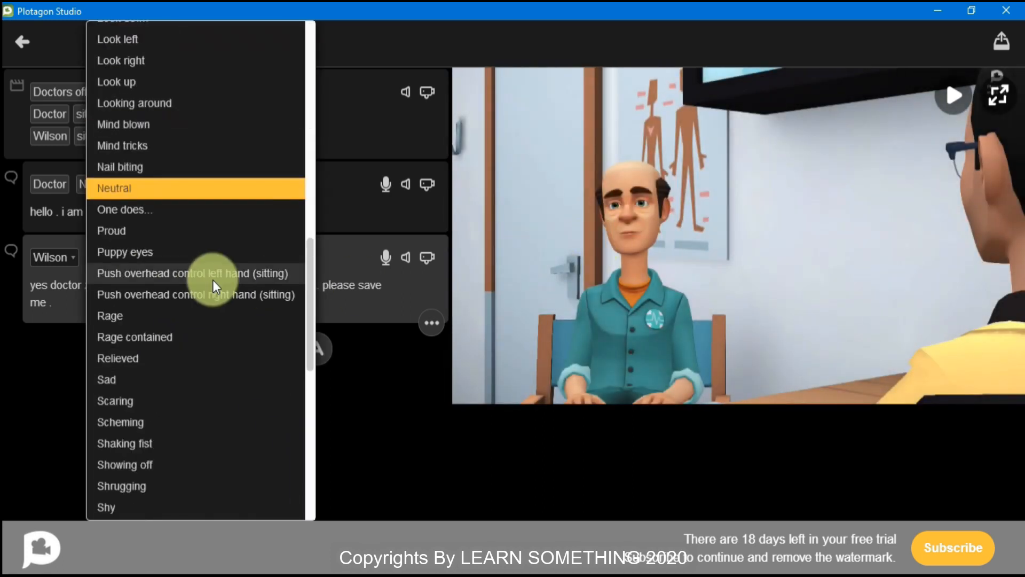
pyautogui.scroll(4, 212, 279)
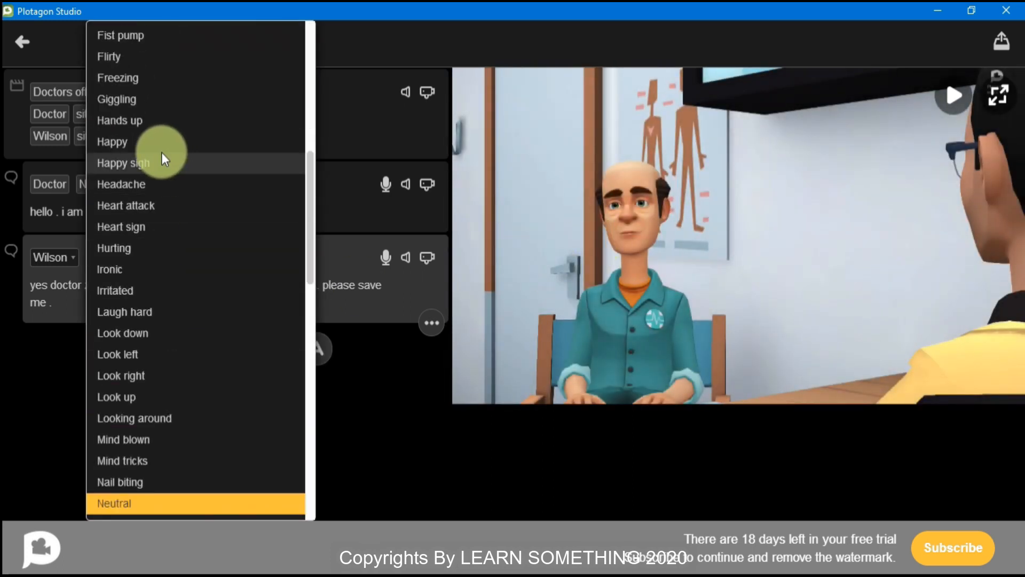
pyautogui.click(121, 185)
pyautogui.click(949, 97)
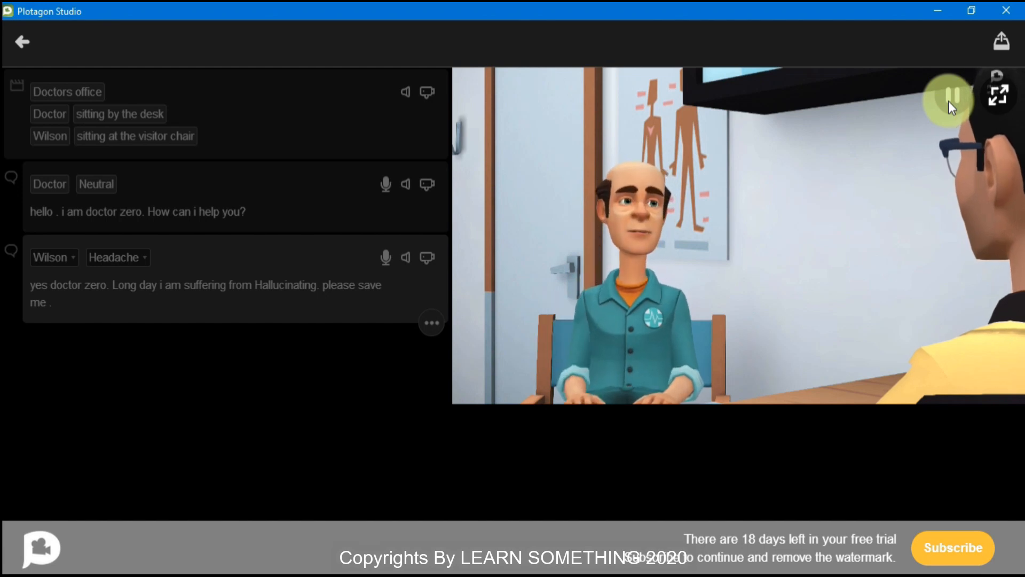
pyautogui.click(948, 100)
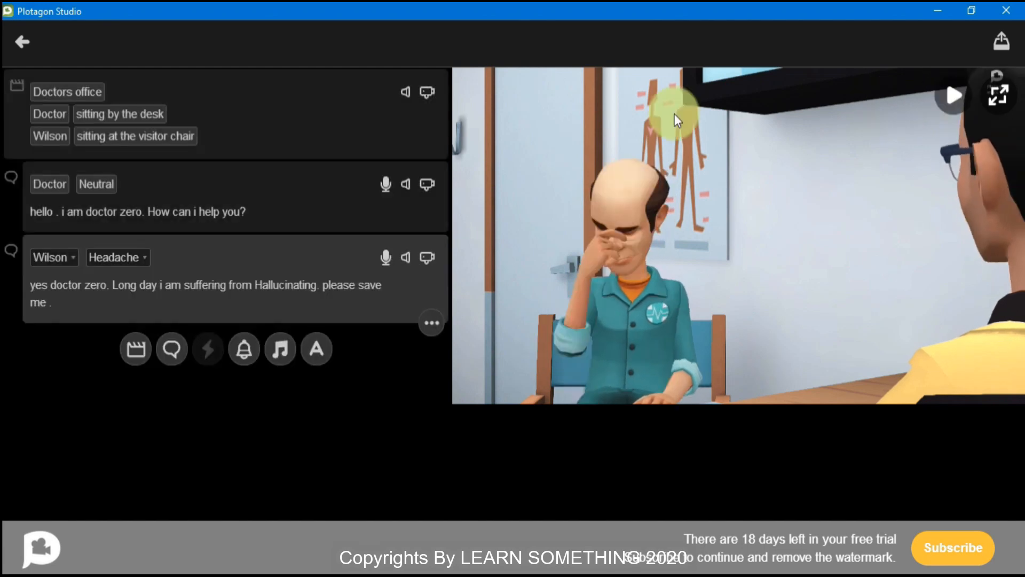
# Step: Add a dialogue line for the Doctor reading "oh yeah. i prescribing some medicine. please take it properly."
pyautogui.click(165, 348)
pyautogui.click(70, 348)
pyautogui.click(77, 375)
pyautogui.click(107, 378)
pyautogui.write('o')
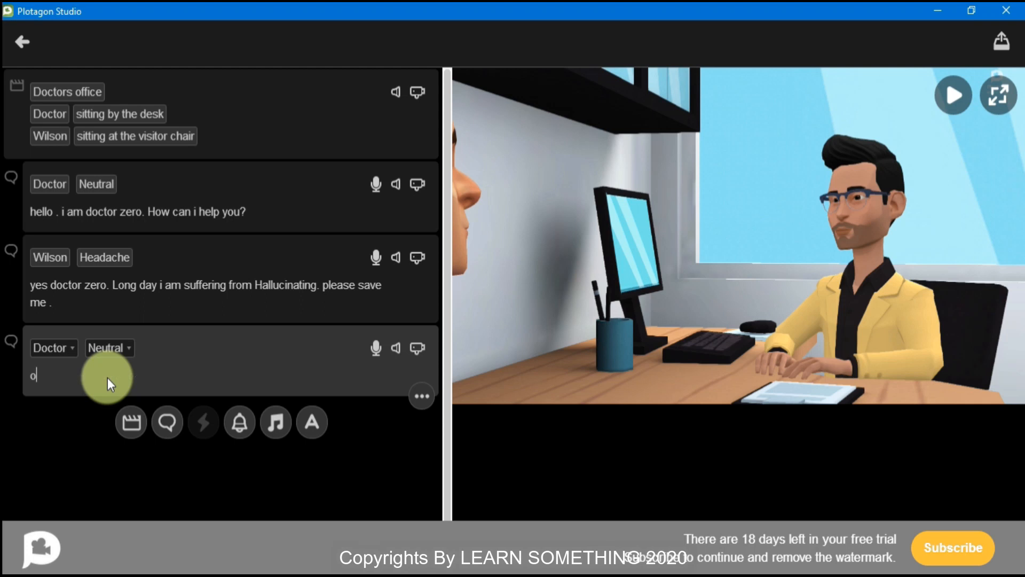
pyautogui.write('h yea')
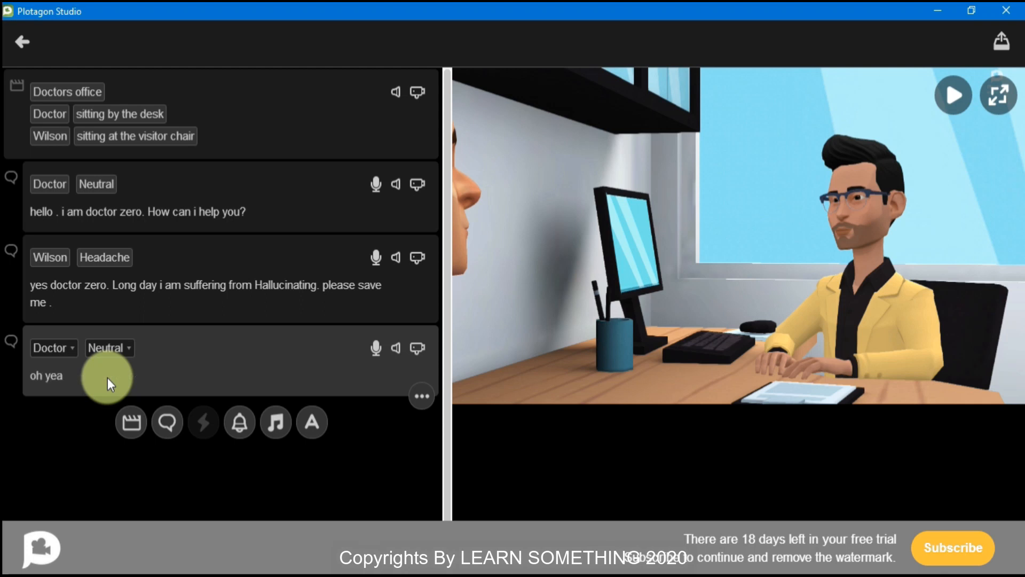
pyautogui.write('h.')
pyautogui.write('i prescri')
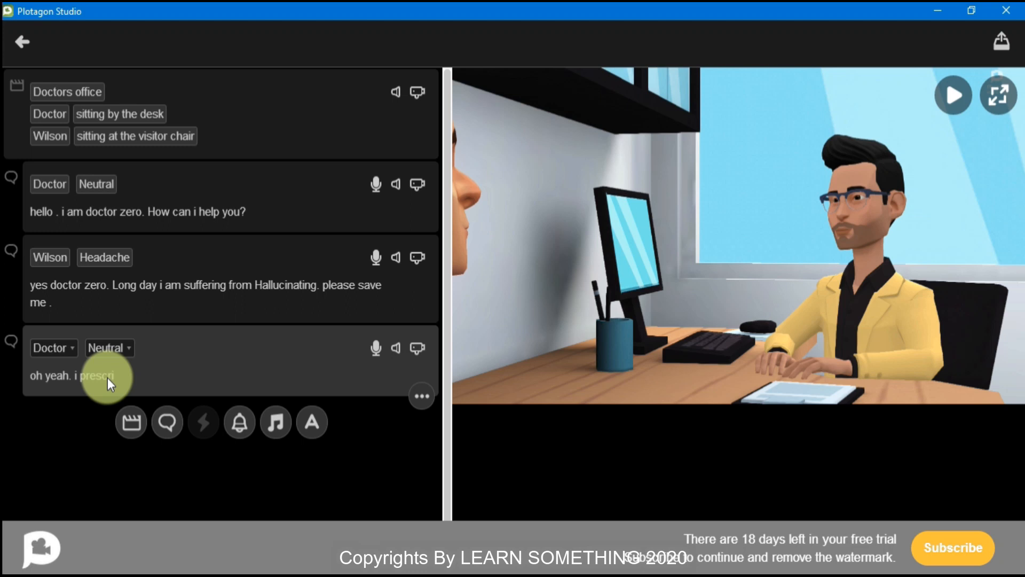
pyautogui.write('bing som')
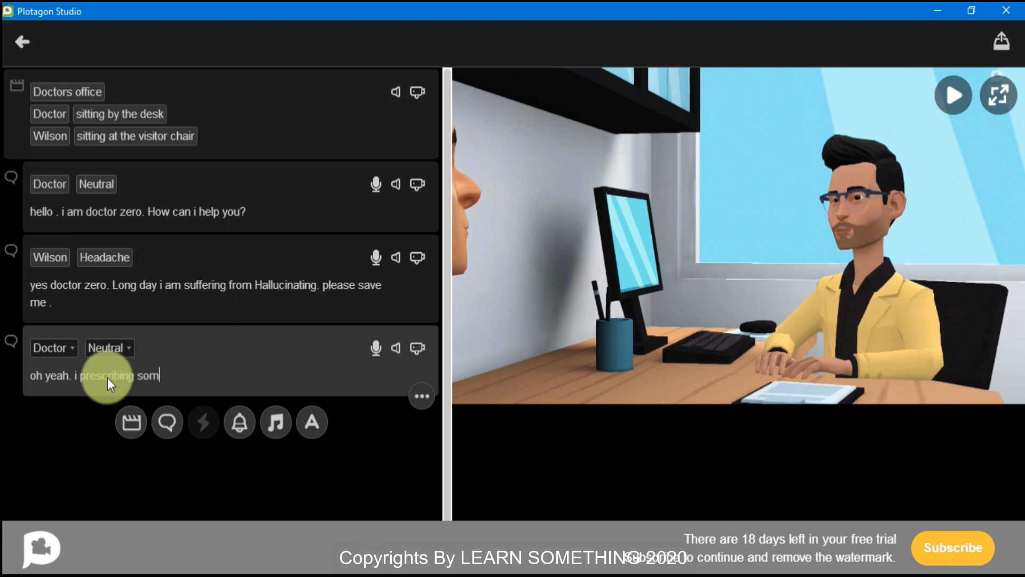
pyautogui.write('e medic')
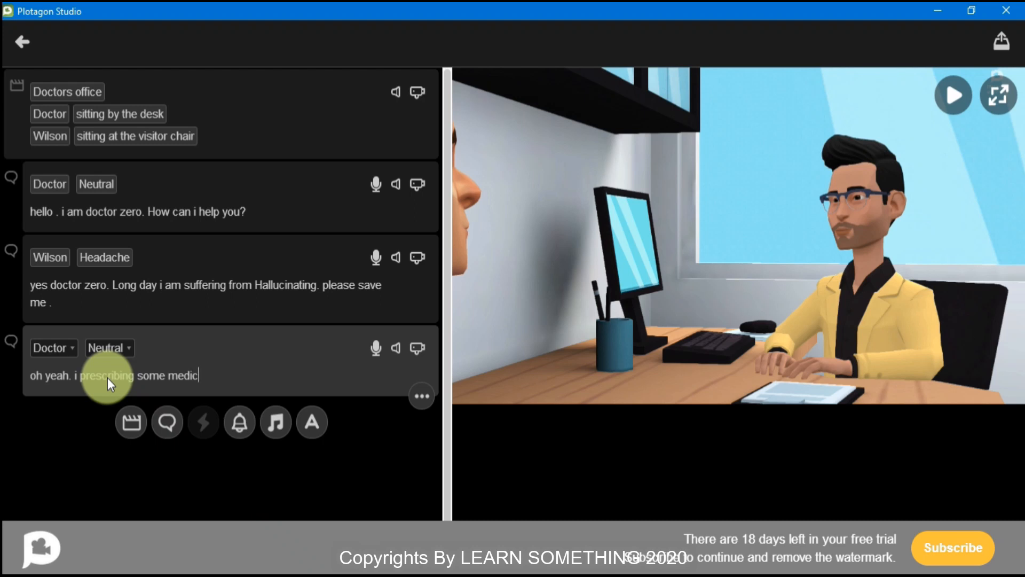
pyautogui.write('ine. please take it')
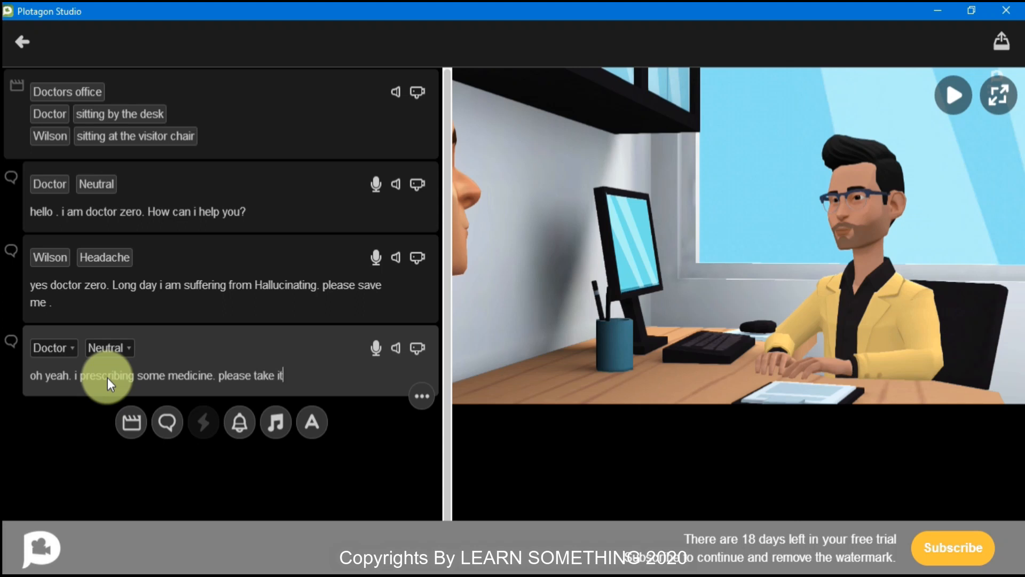
pyautogui.write(' properly.')
# Step: Set the expression of the Doctor's second dialogue line to Happy
pyautogui.click(128, 348)
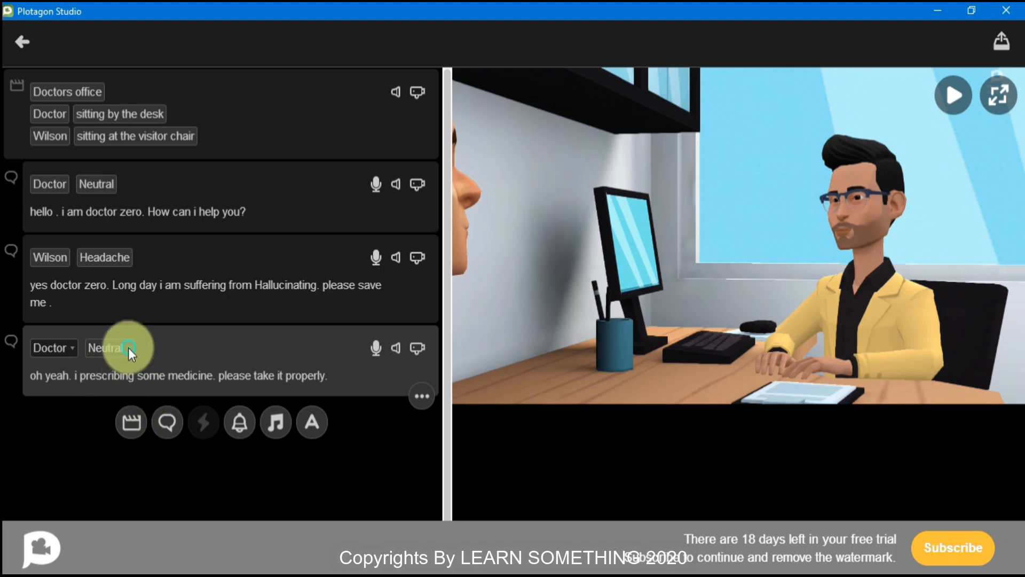
pyautogui.scroll(8, 129, 342)
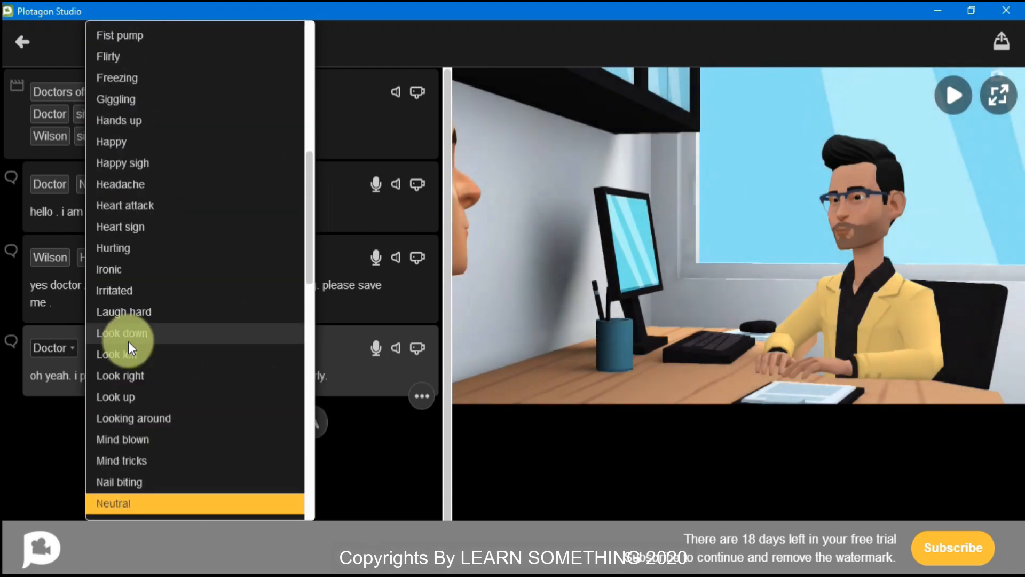
pyautogui.click(133, 138)
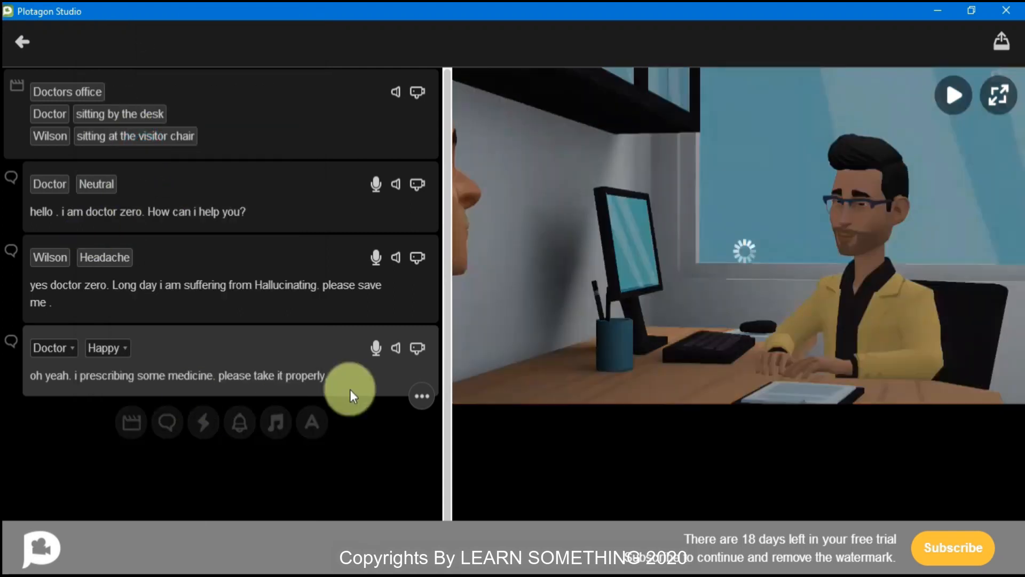
# Step: Add a closing dialogue line for Wilson reading "Thank you doctor zero." and preview it
pyautogui.click(167, 422)
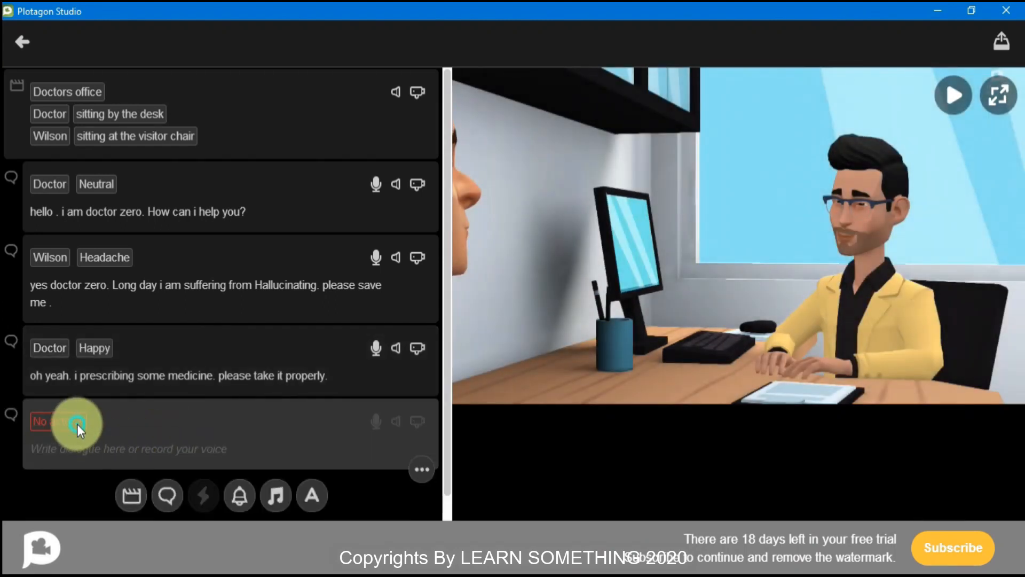
pyautogui.click(78, 424)
pyautogui.click(64, 476)
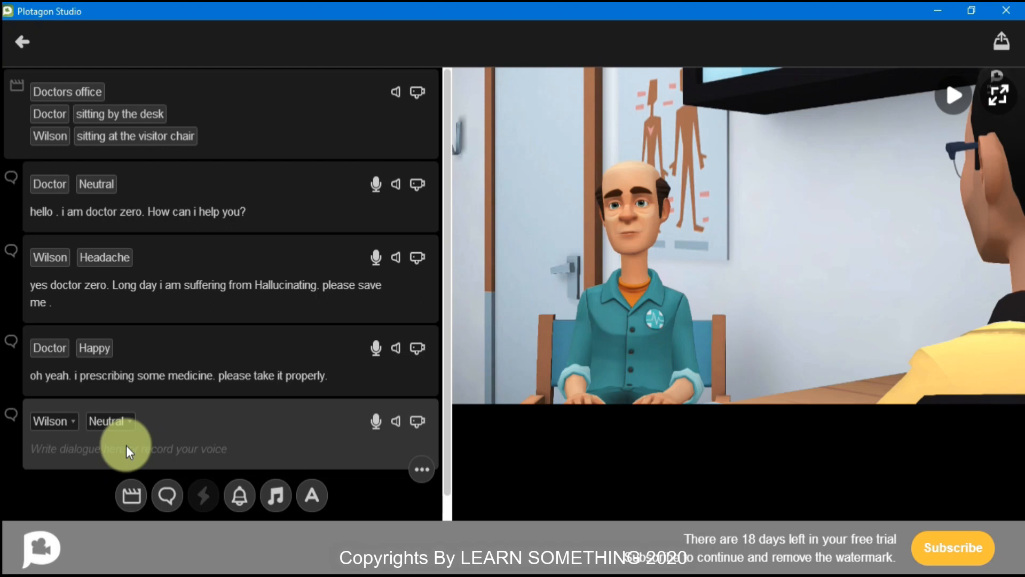
pyautogui.write('Thank')
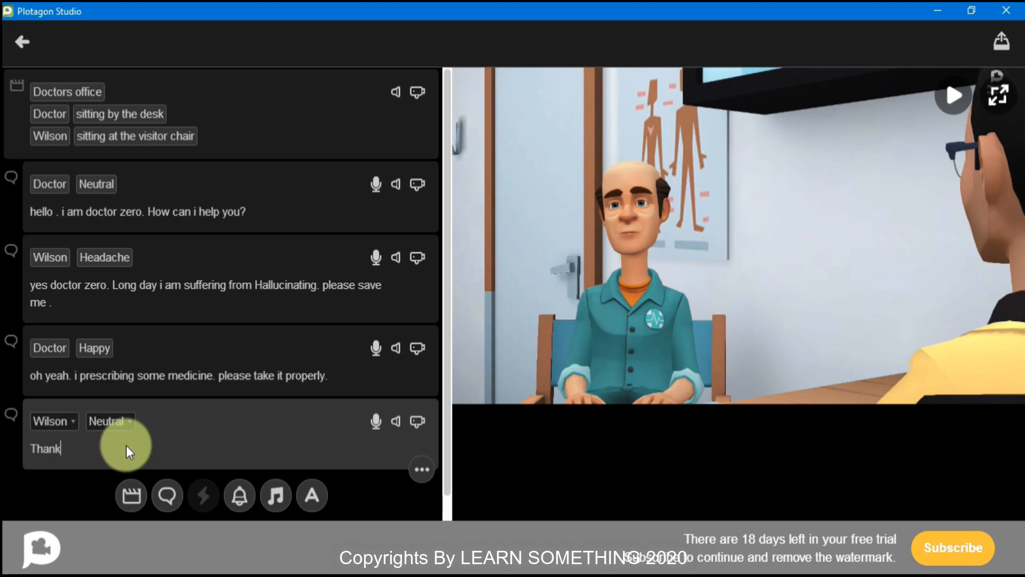
pyautogui.write(' you doctor z')
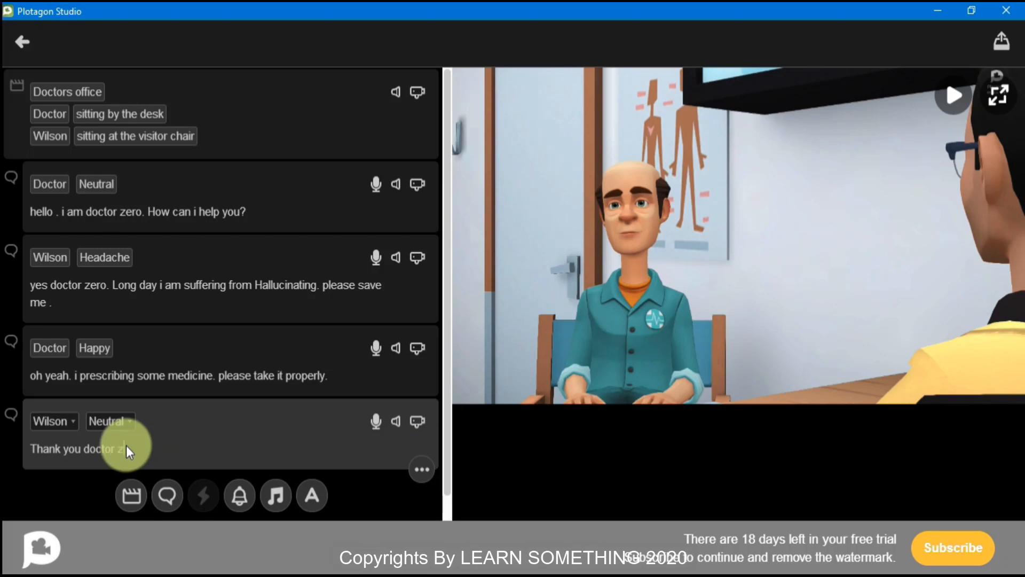
pyautogui.write('.')
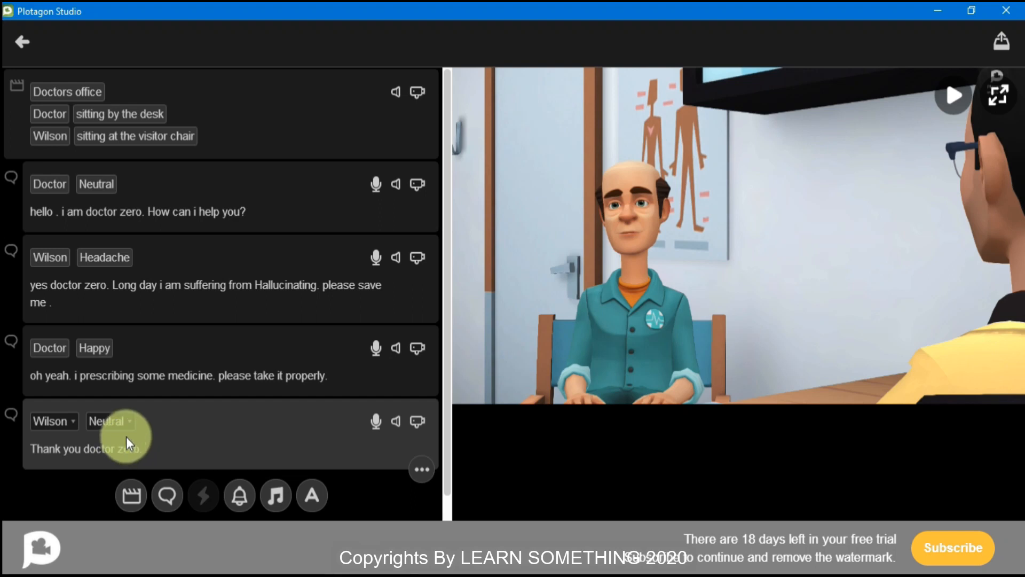
pyautogui.click(954, 96)
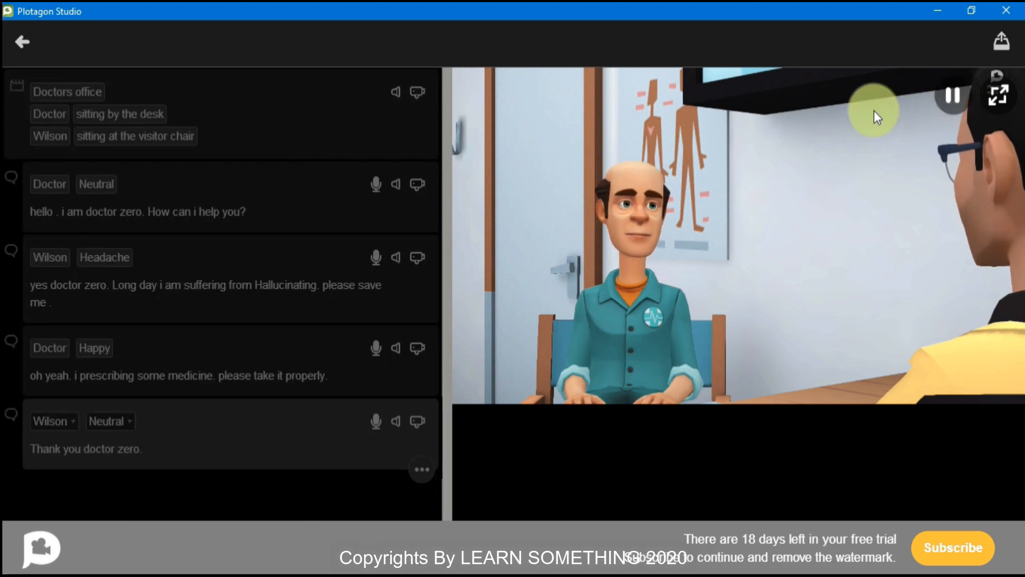
pyautogui.click(953, 96)
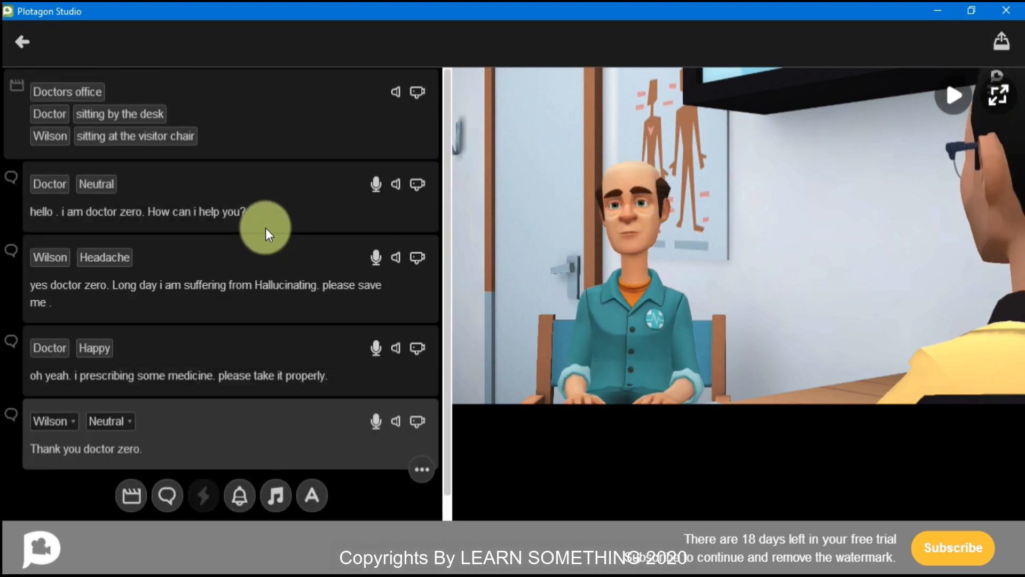
# Step: Preview the scene from the Doctor's first line in the enlarged view, and return to the script
pyautogui.click(270, 209)
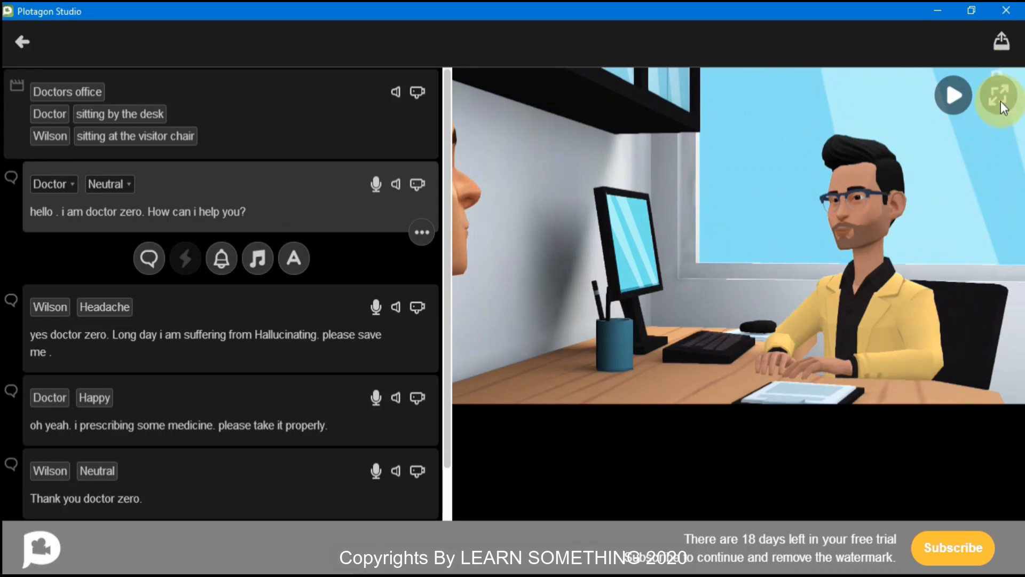
pyautogui.click(999, 96)
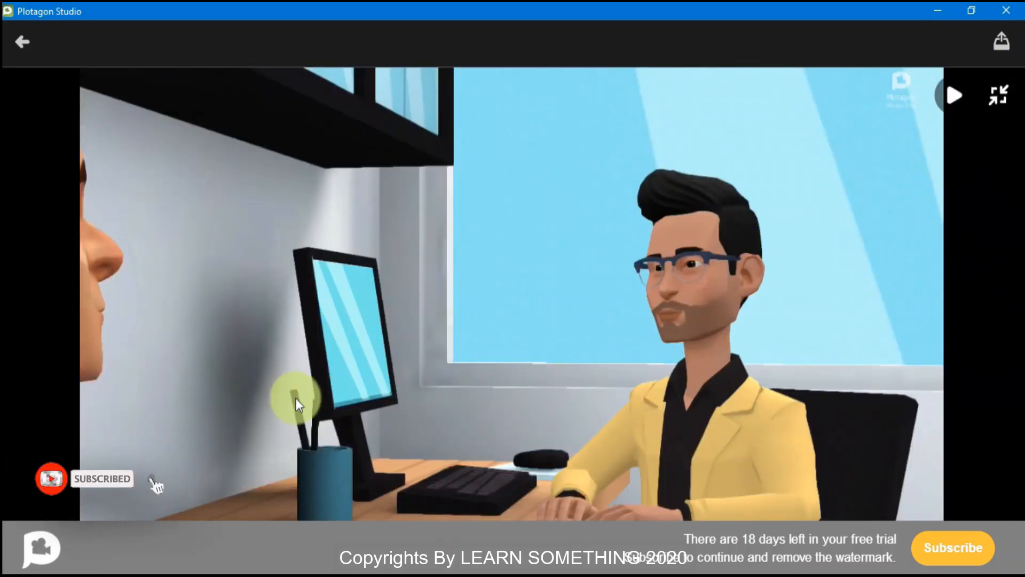
pyautogui.click(954, 93)
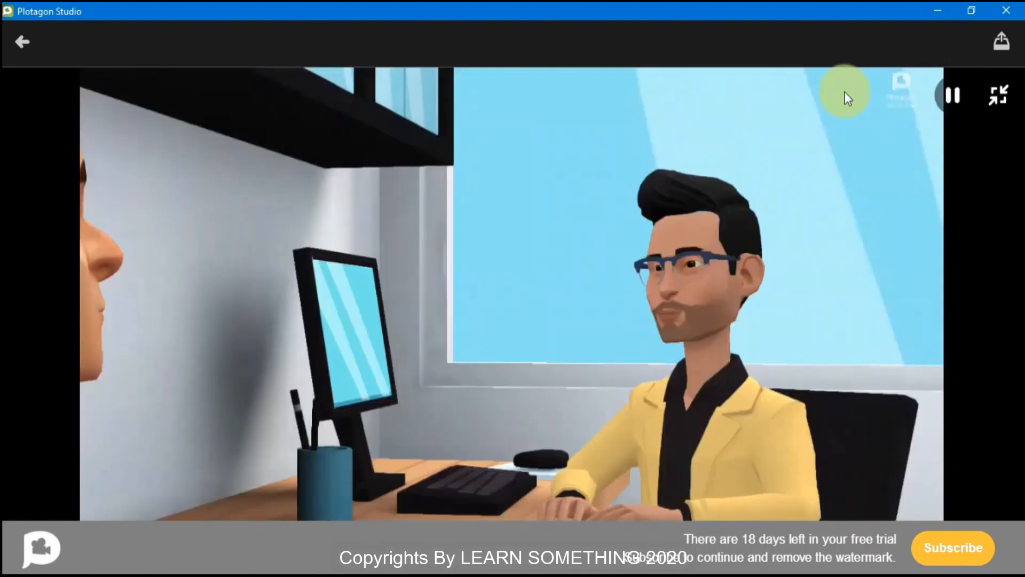
pyautogui.click(956, 97)
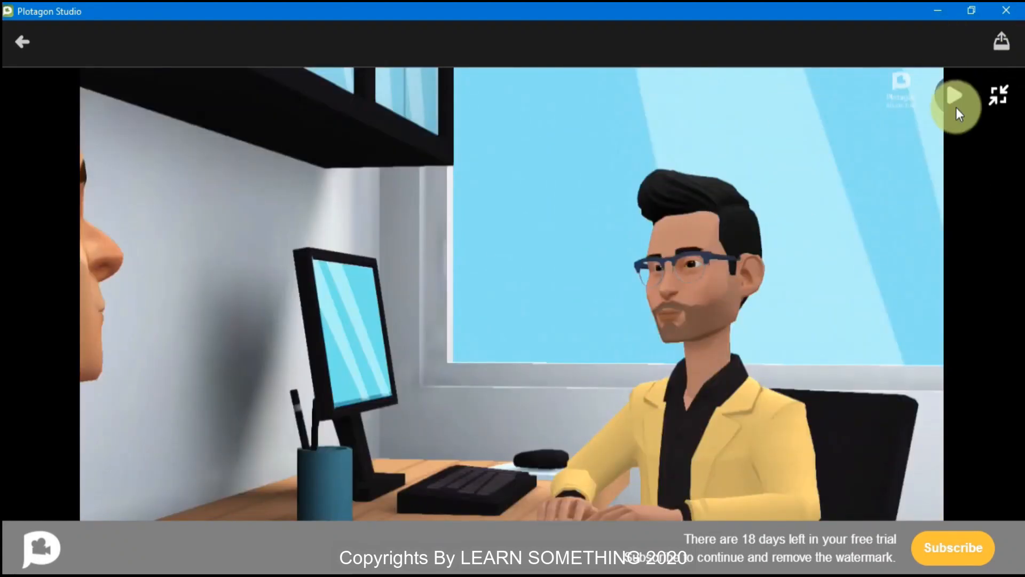
pyautogui.click(1008, 97)
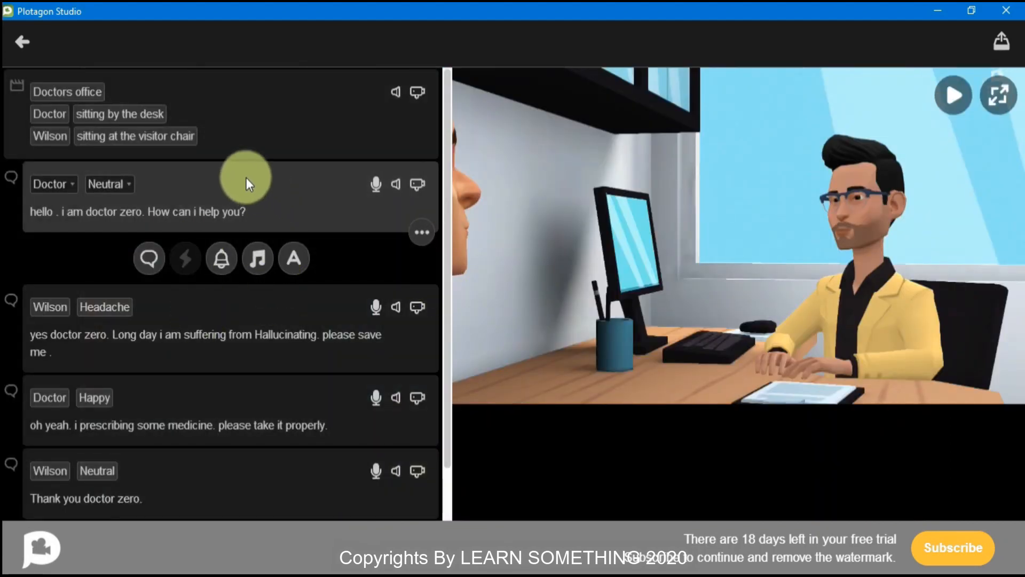
# Step: Render the video at 1080p resolution with embedded subtitles
pyautogui.click(999, 41)
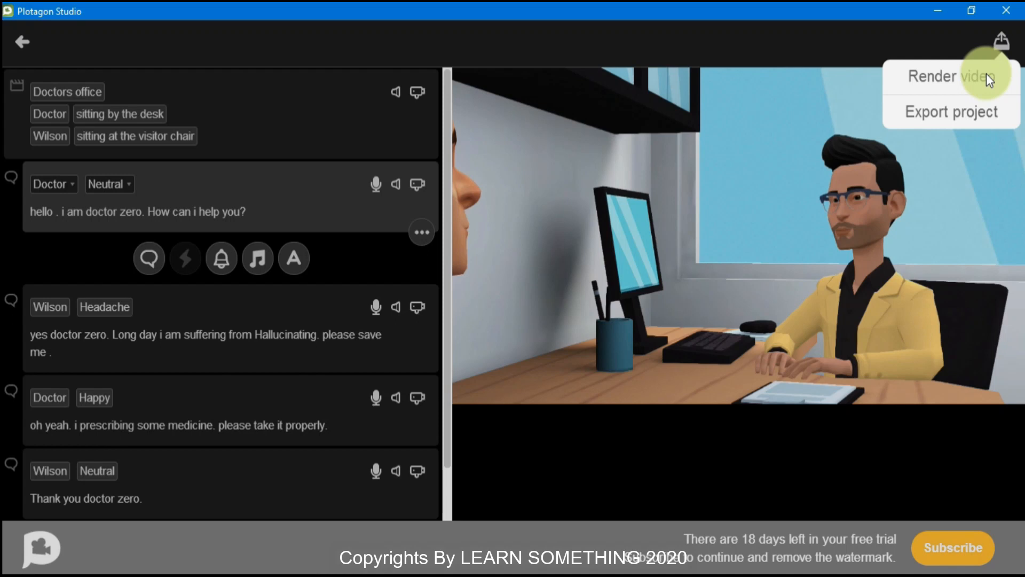
pyautogui.click(950, 77)
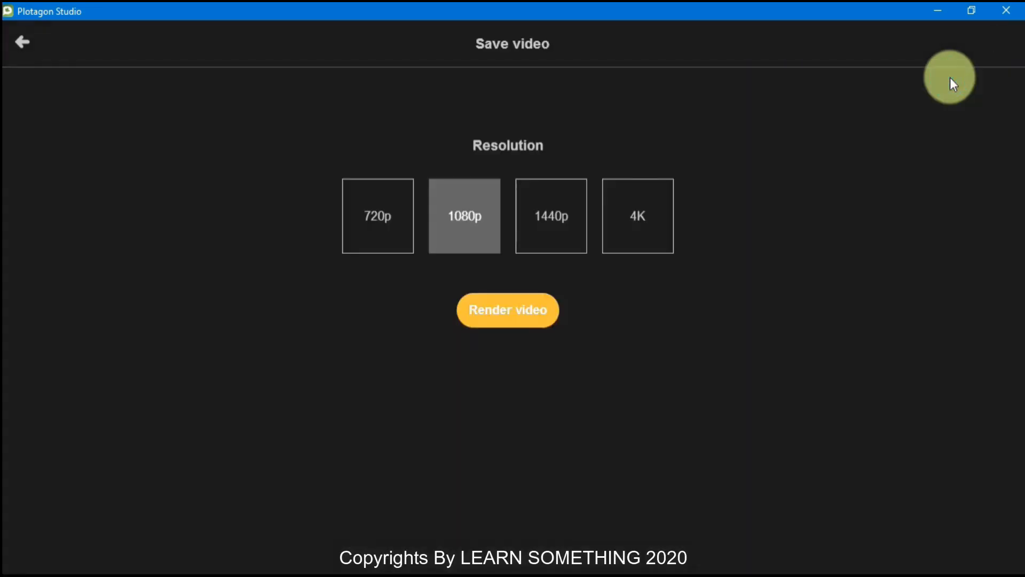
pyautogui.click(523, 236)
pyautogui.click(470, 230)
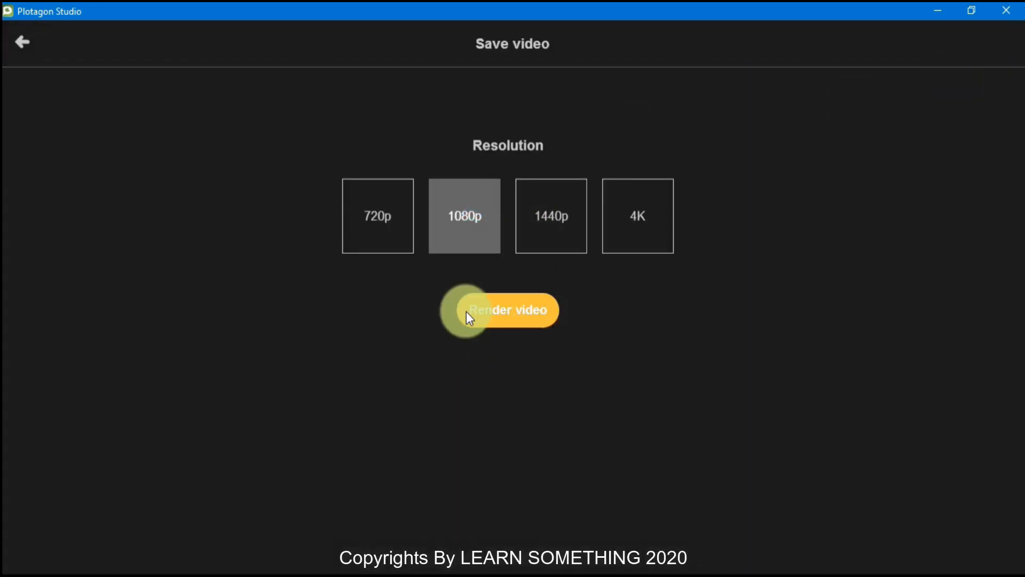
pyautogui.click(511, 315)
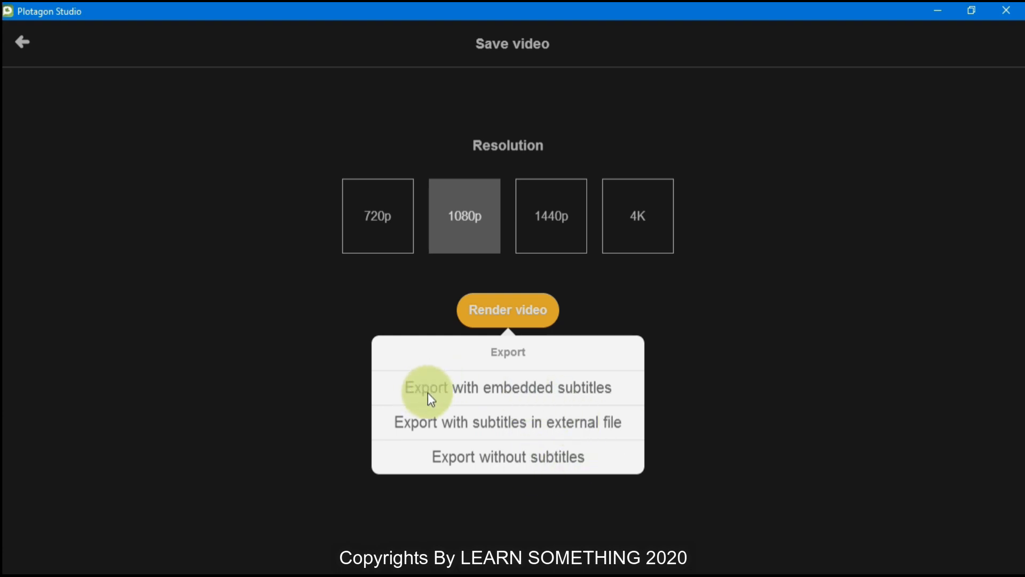
pyautogui.click(538, 390)
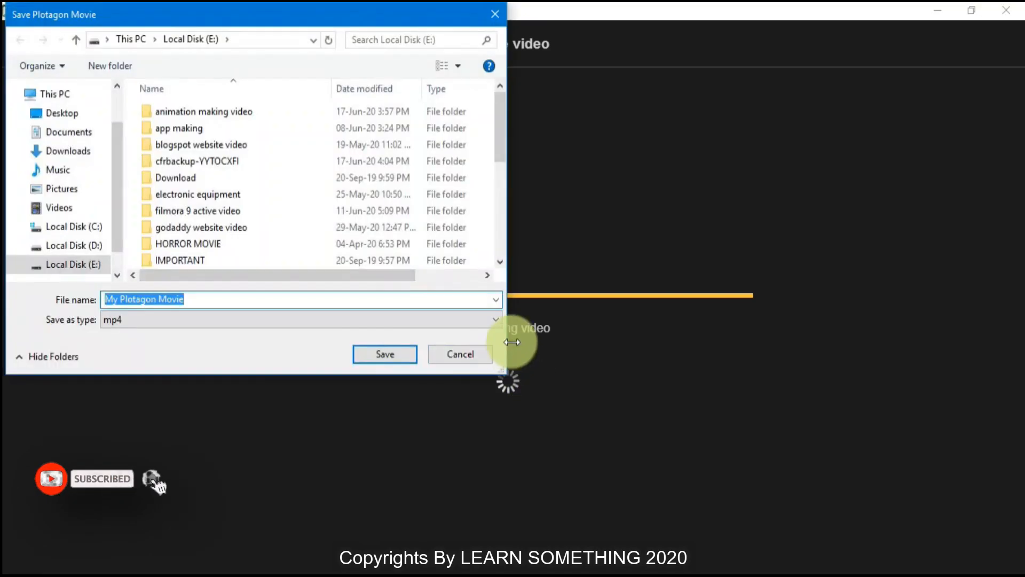
# Step: Save the rendered movie to the Desktop as doctor123 and return to the project
pyautogui.click(213, 295)
pyautogui.moveTo(212, 296); pyautogui.dragTo(100, 299)
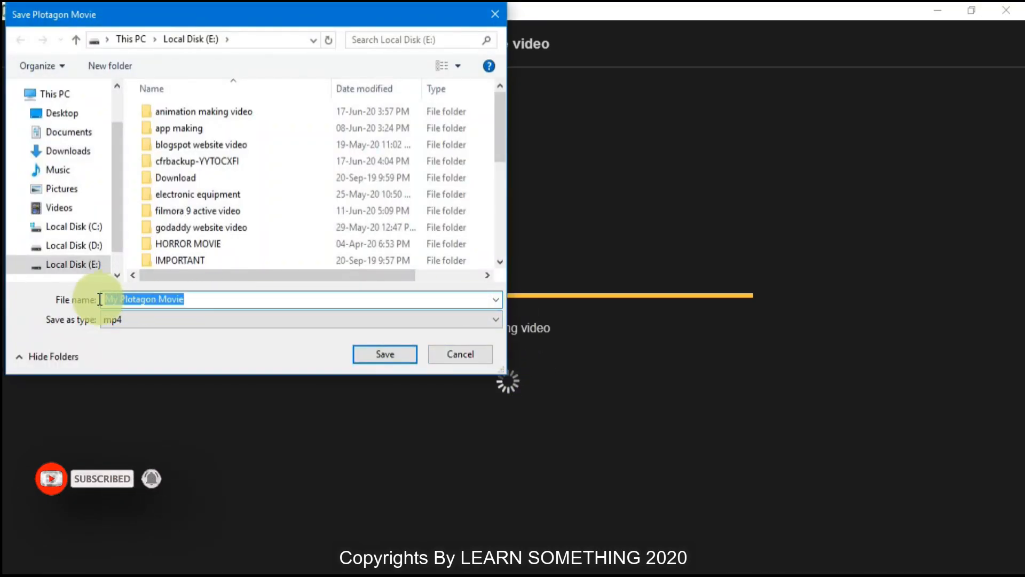
pyautogui.write('doctor')
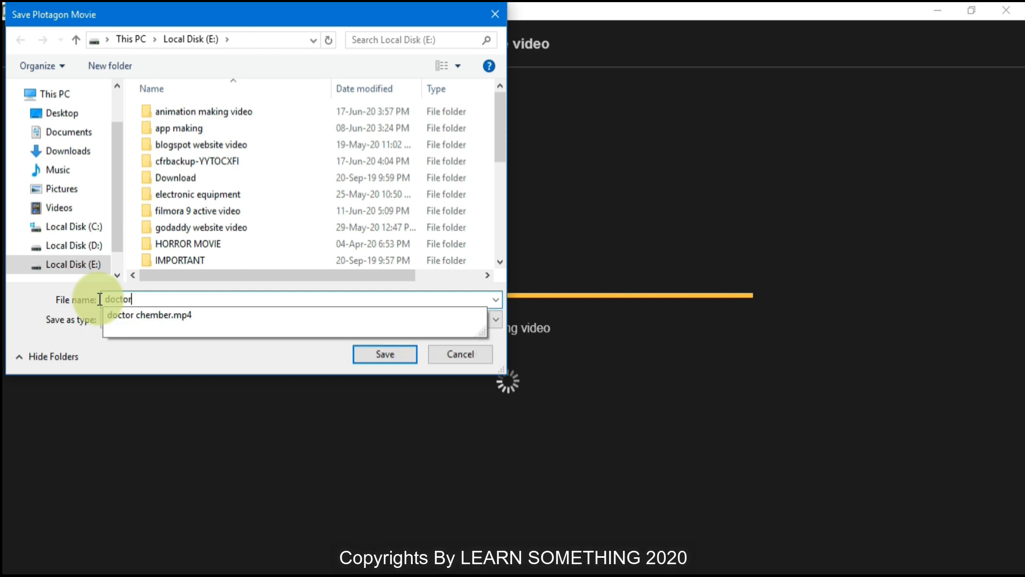
pyautogui.write('123')
pyautogui.click(87, 113)
pyautogui.click(376, 357)
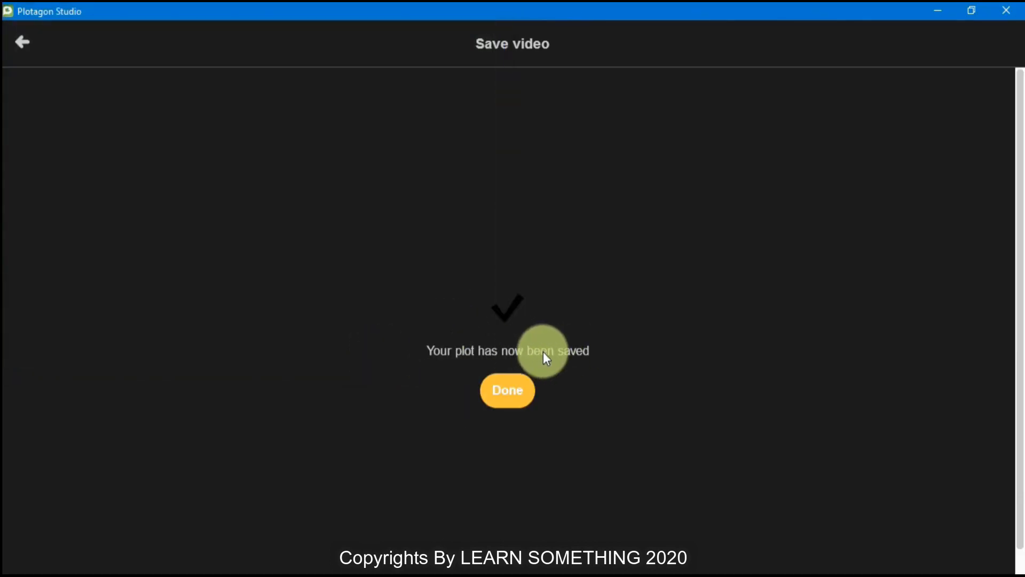
pyautogui.click(512, 392)
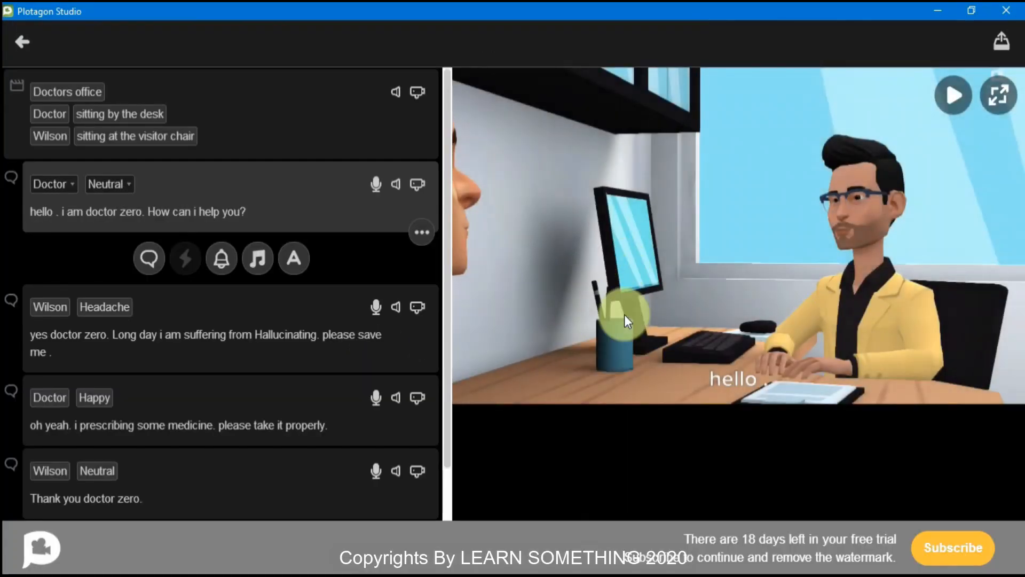
# Step: Switch to the desktop, open the doctor123 video in VLC media player to watch it, and return to Plotagon Studio
pyautogui.click(939, 17)
pyautogui.rightClick(766, 85)
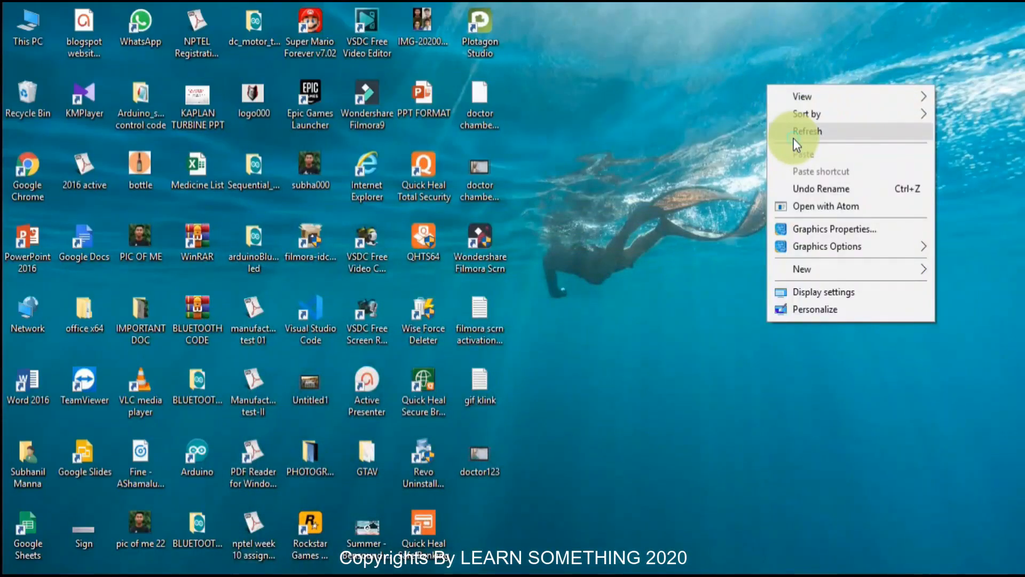
pyautogui.click(794, 139)
pyautogui.rightClick(478, 464)
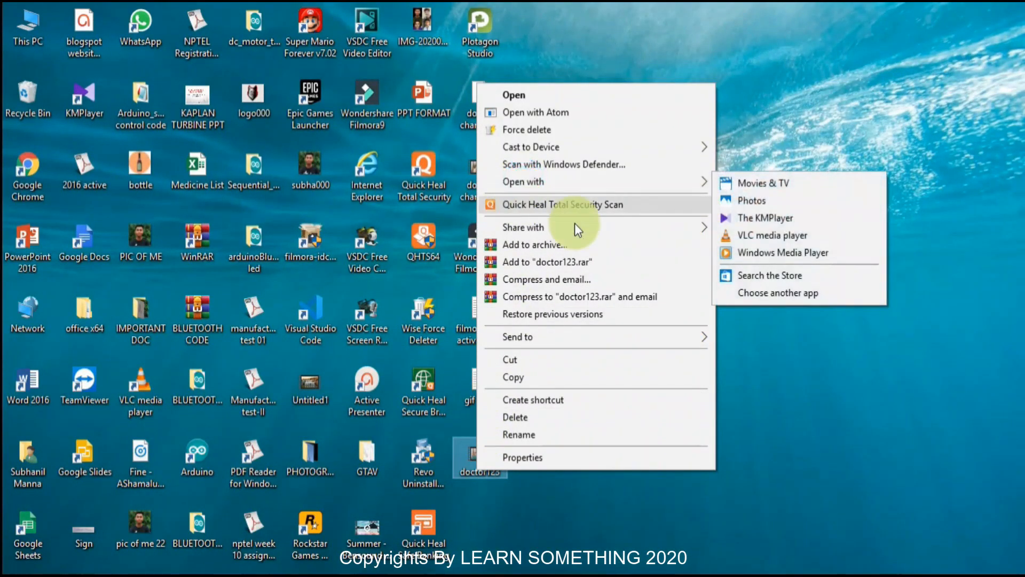
pyautogui.click(739, 236)
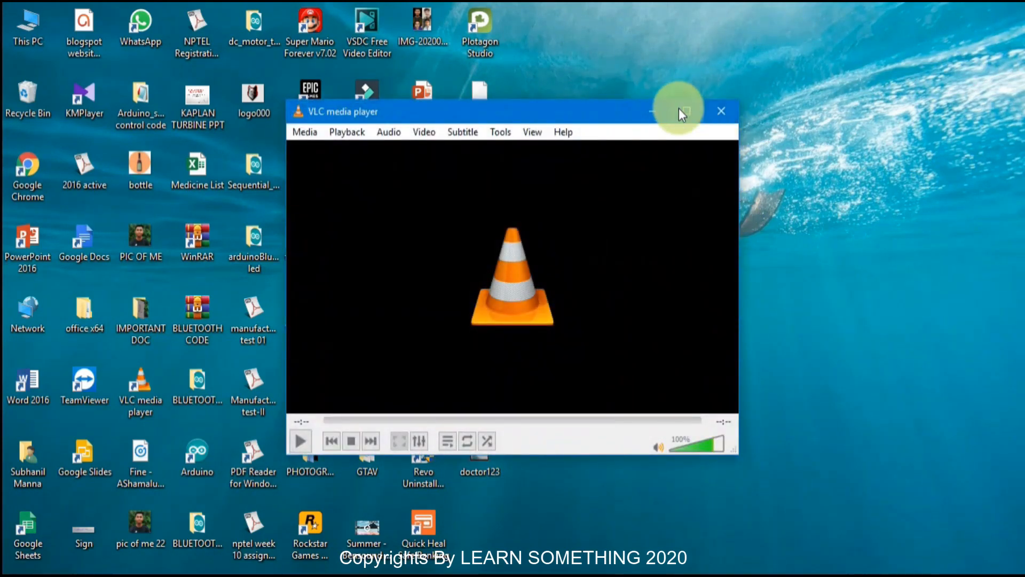
pyautogui.click(679, 108)
pyautogui.click(113, 562)
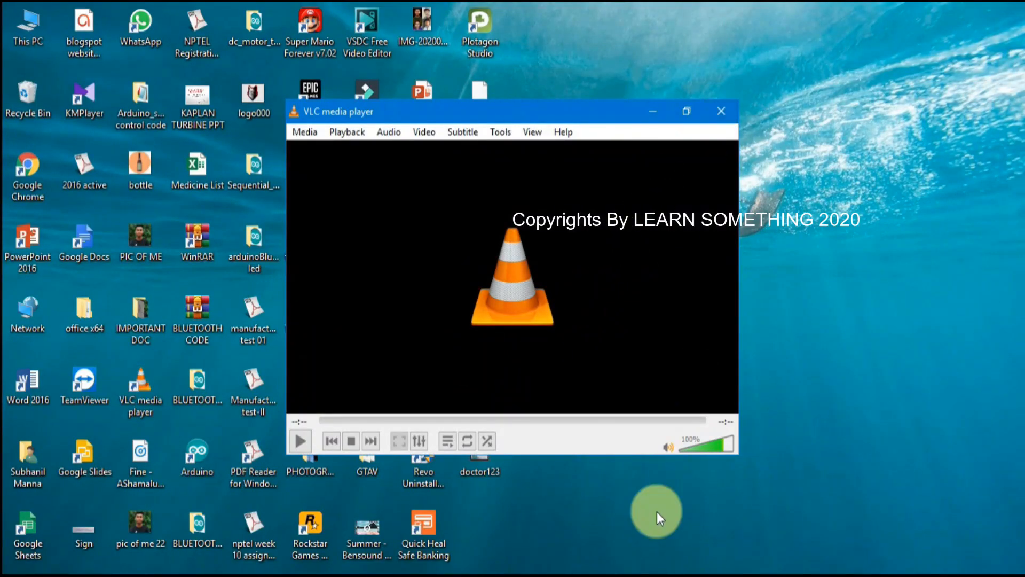
pyautogui.click(639, 282)
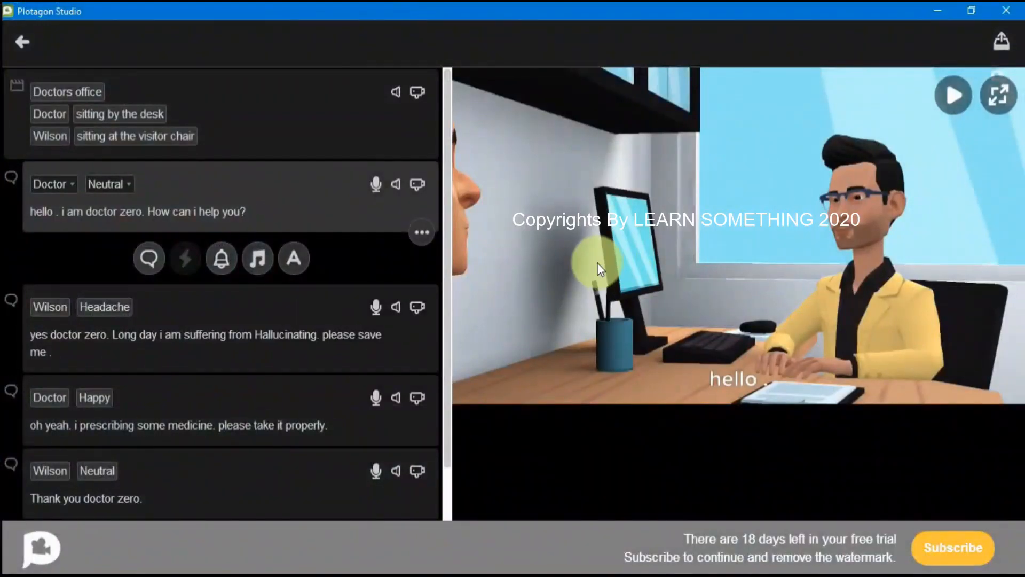